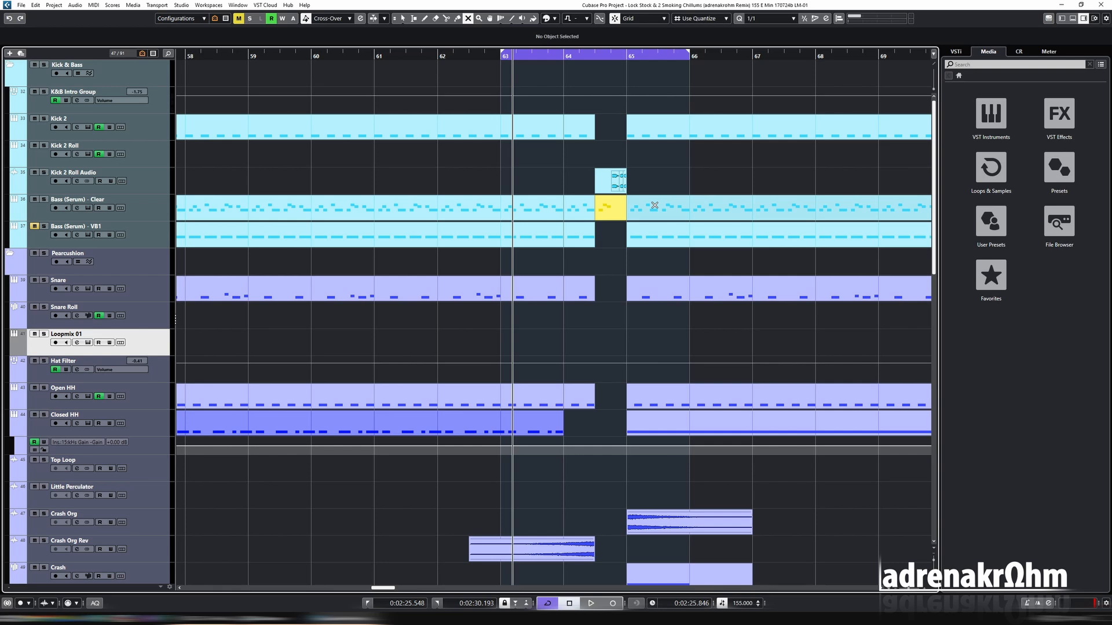
Play back the existing transition from bar 63 into bar 65.
key(space)
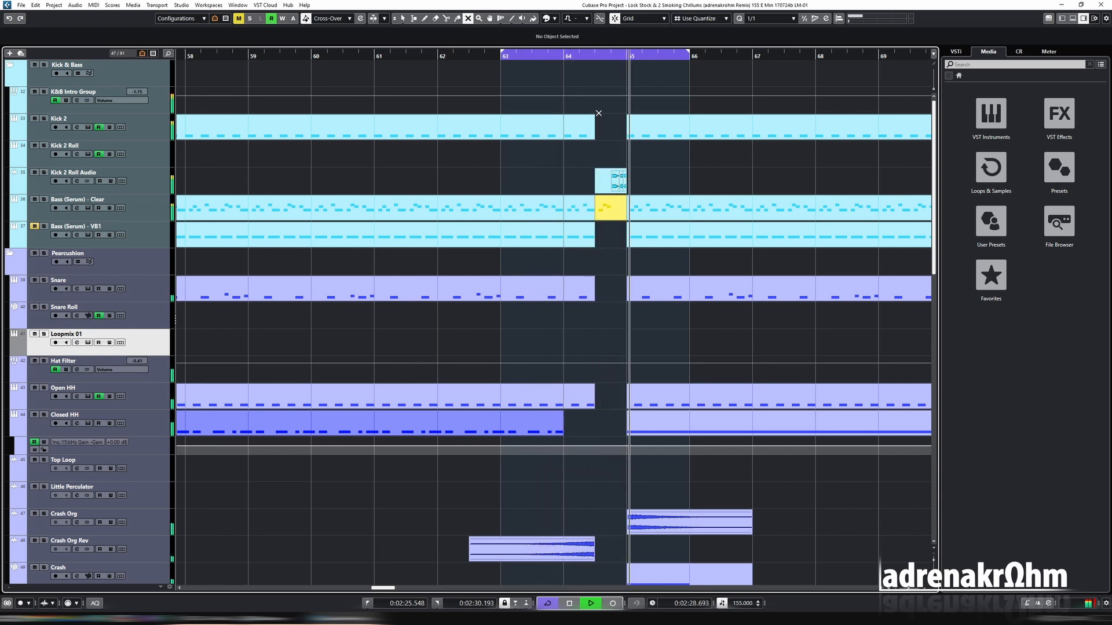
key(space)
key(1)
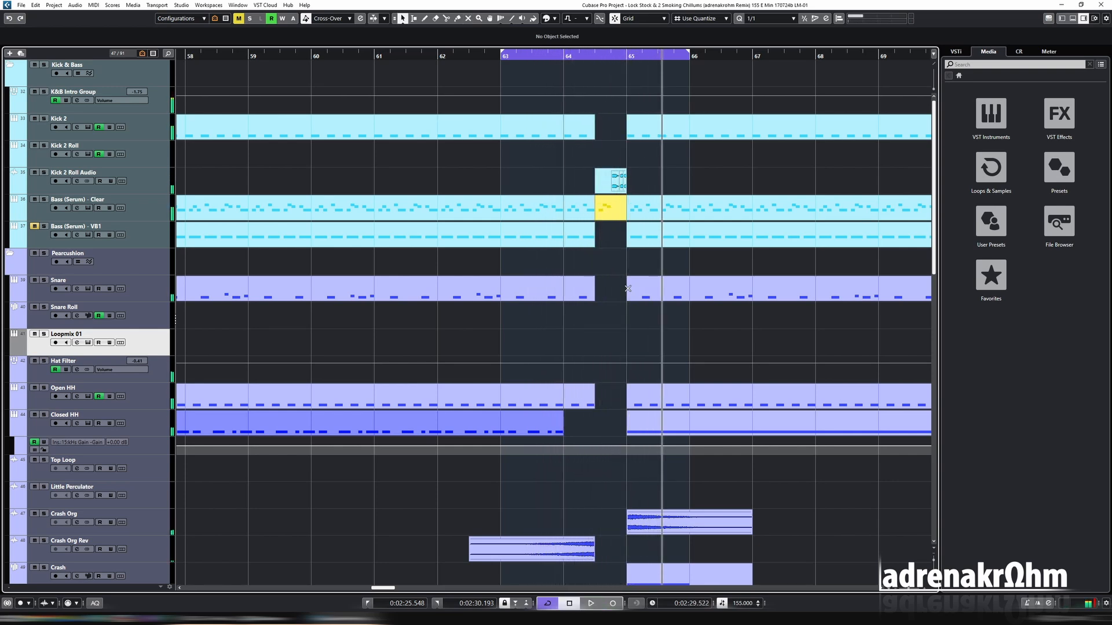
Mute the drum, bass and reverse crash events leading up to bar 65, and play the emptied transition.
key(7)
drag(607, 553, 586, 128)
key(space)
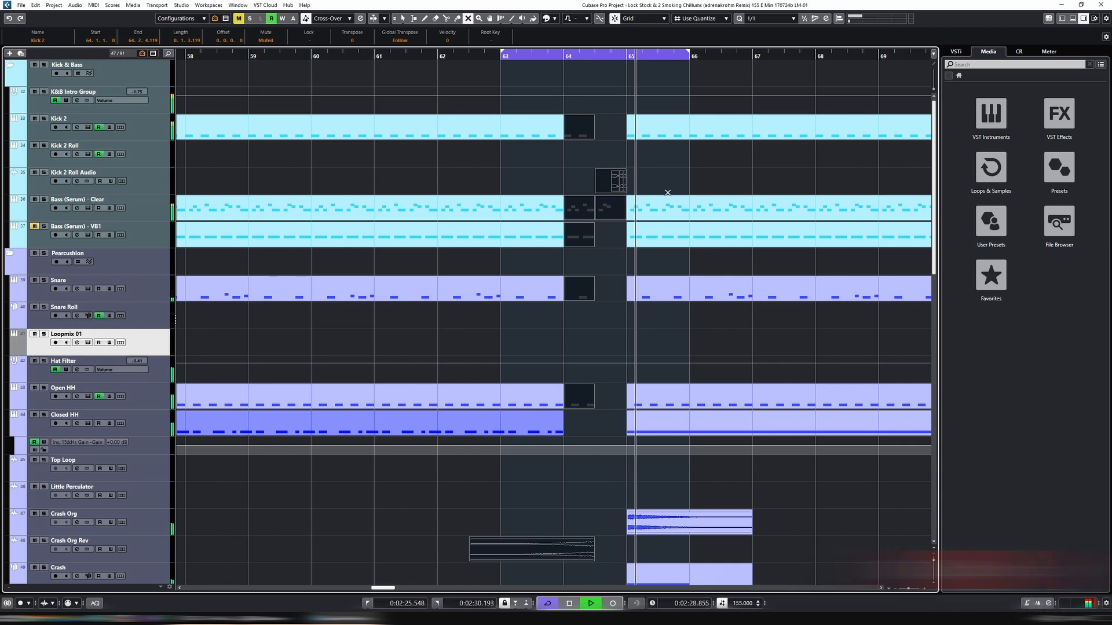
key(space)
key(1)
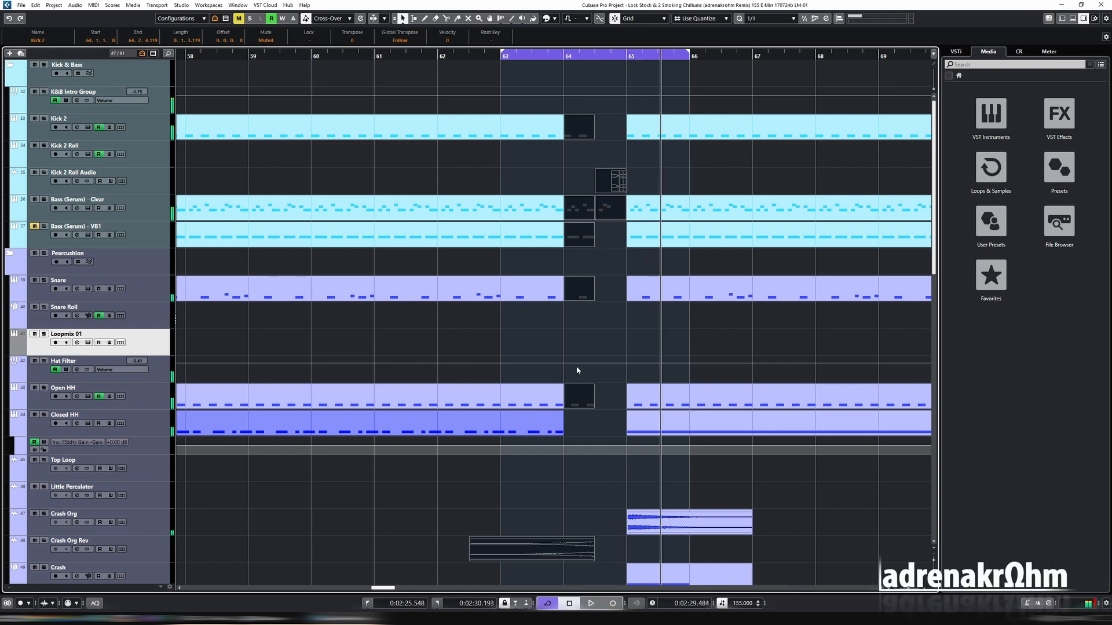
Load ForReels_Fill01 to ForReels_Fill05 (105bpm) from the Dry Drums Vol 5 loops into the Loopmix instrument, starting at stem 1.
key(e)
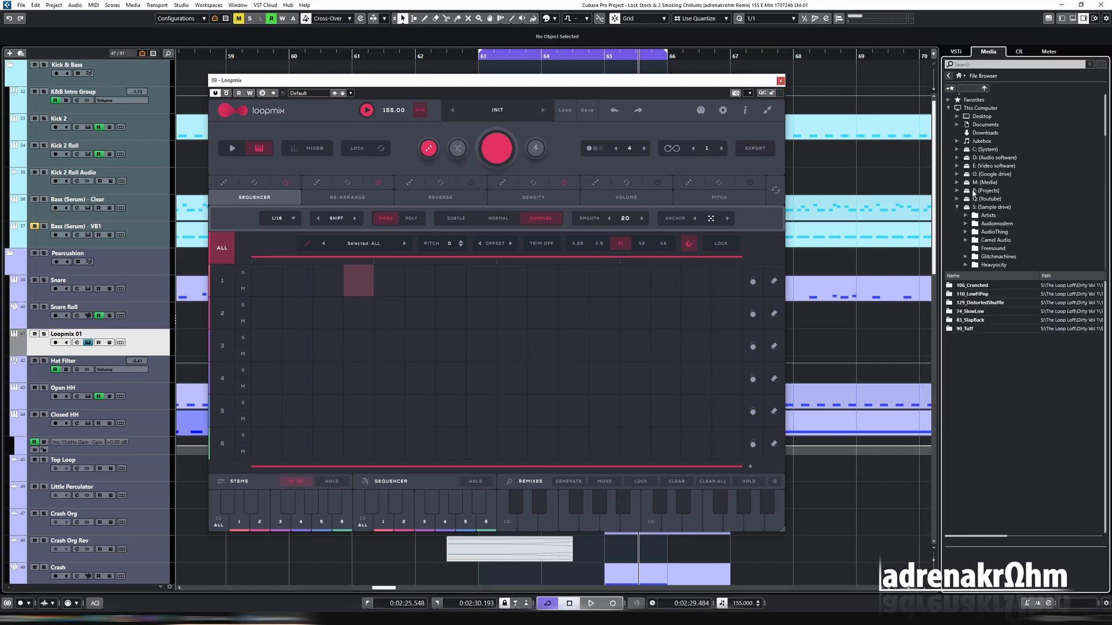
click(975, 185)
click(983, 193)
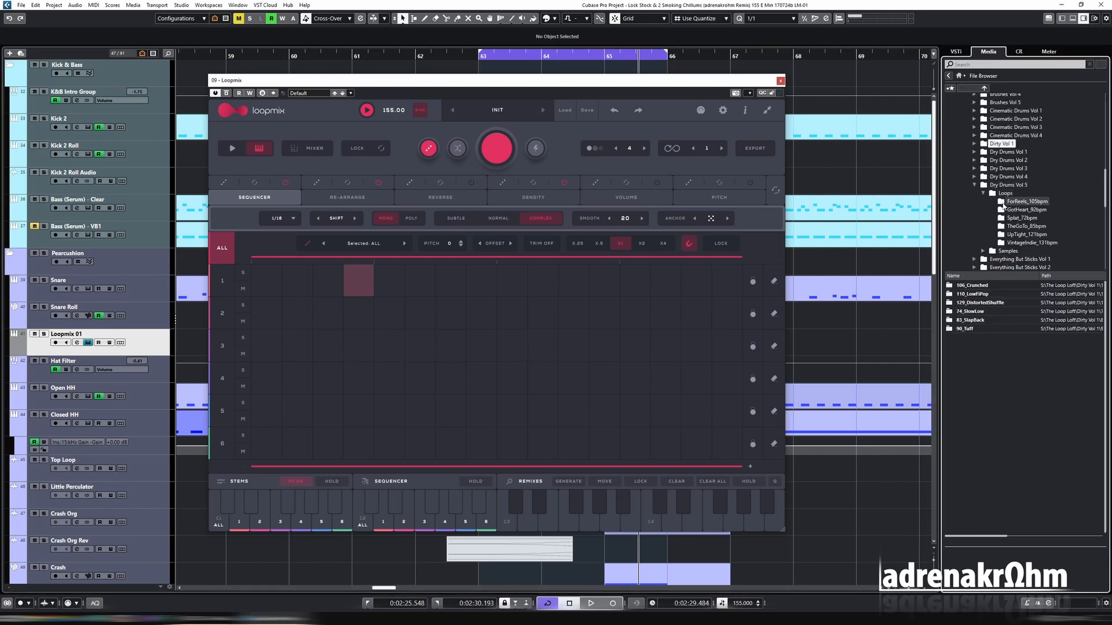
click(1018, 203)
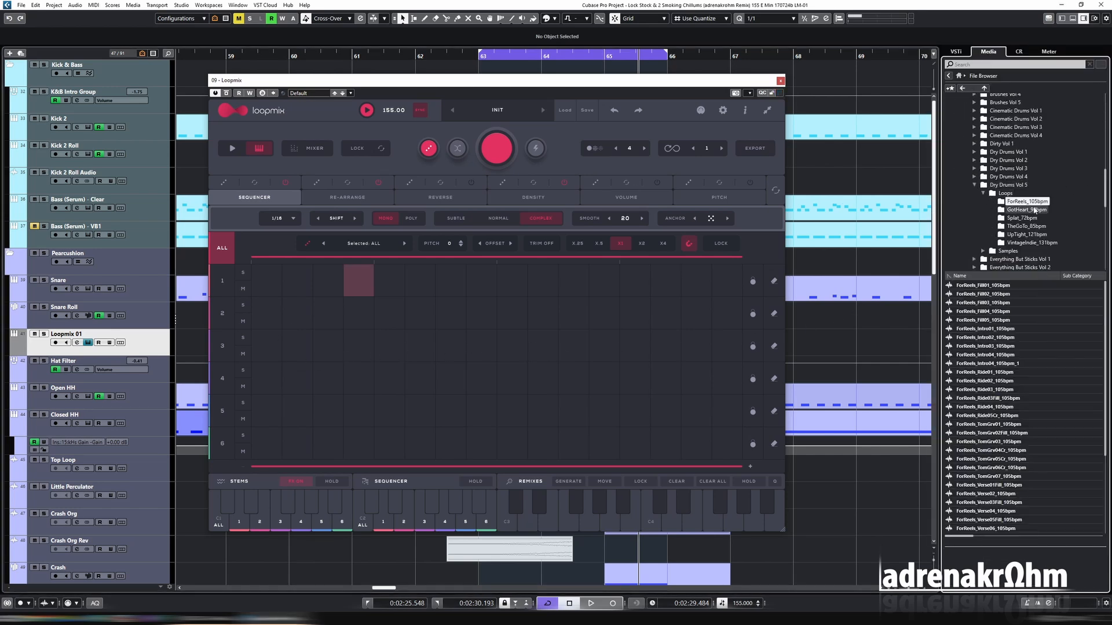
click(986, 286)
shift+click(993, 320)
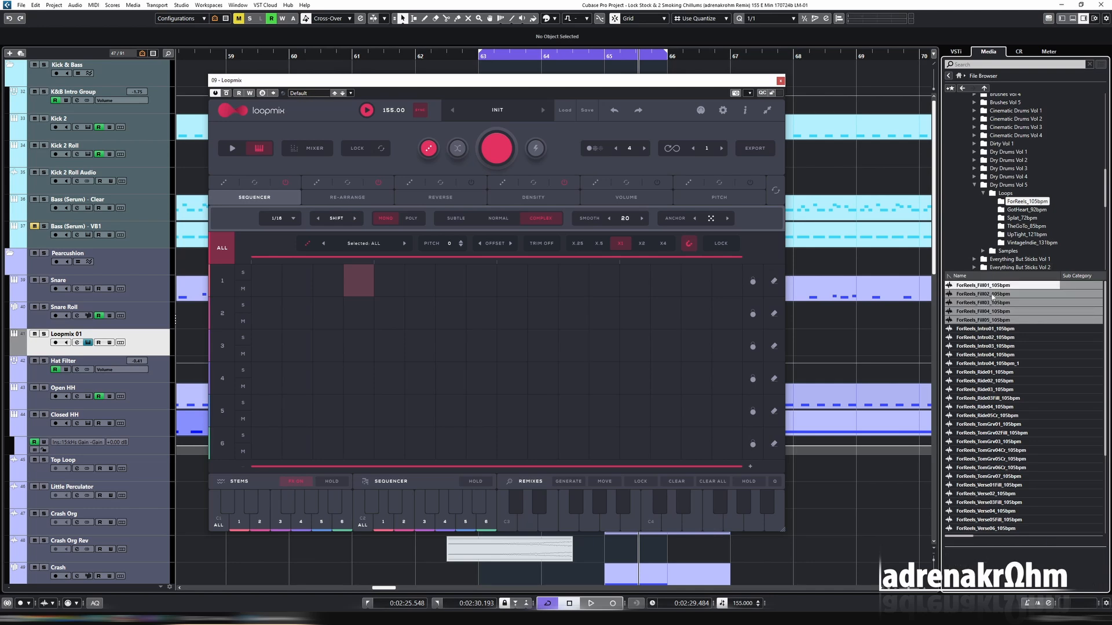
drag(990, 292, 325, 290)
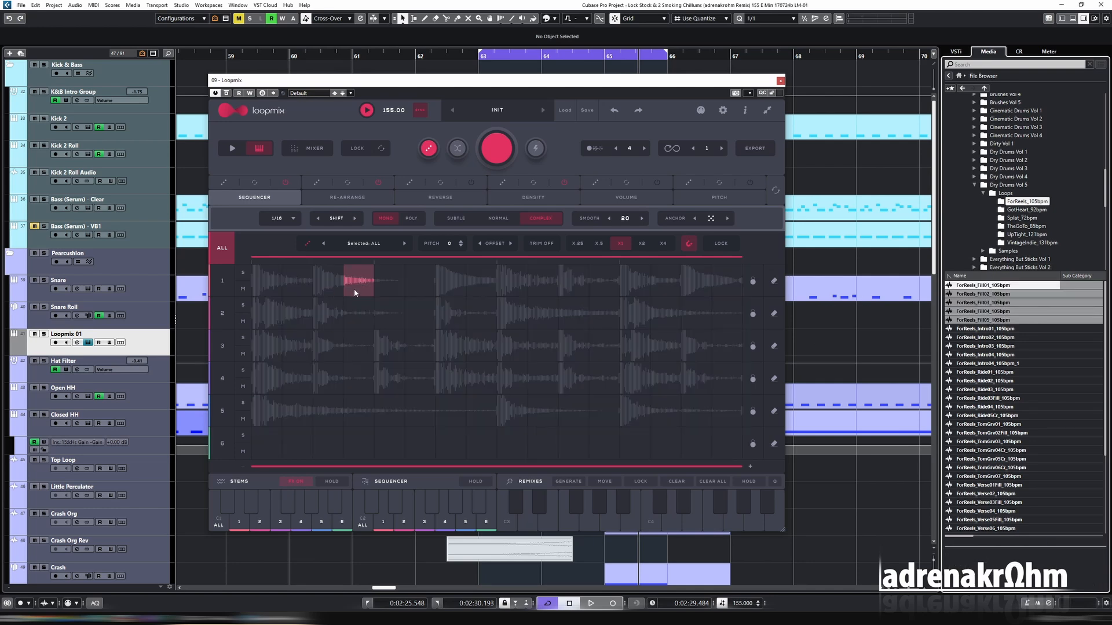
Solo the Loopmix 01 track, activate every sequencer step of stem 1, and listen to the unedited fill.
click(44, 334)
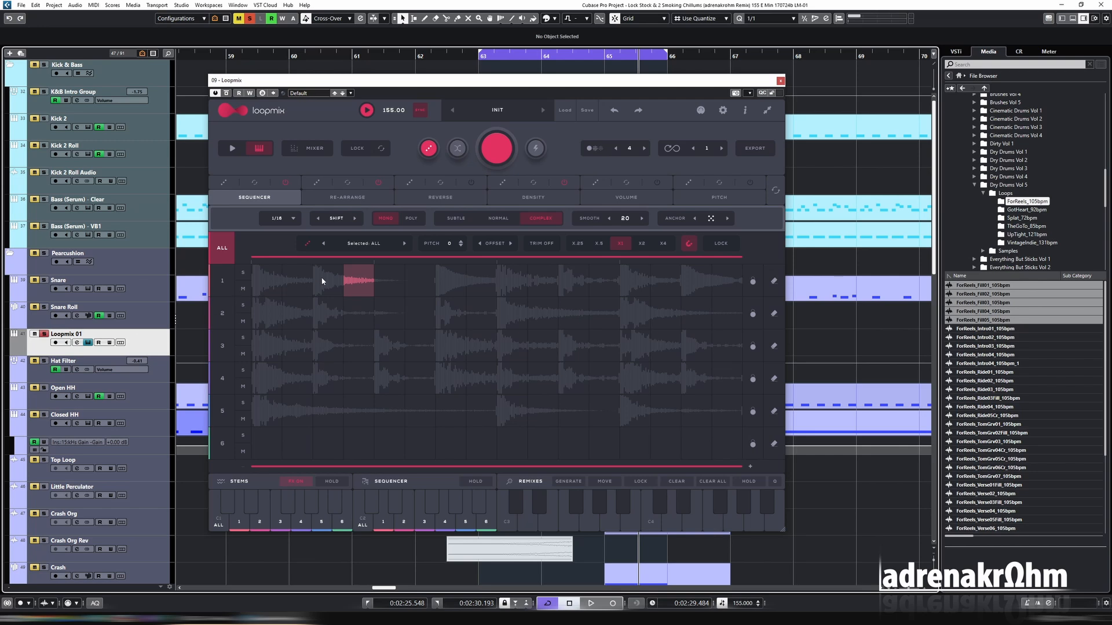
key(space)
key(space)
drag(254, 281, 726, 284)
key(space)
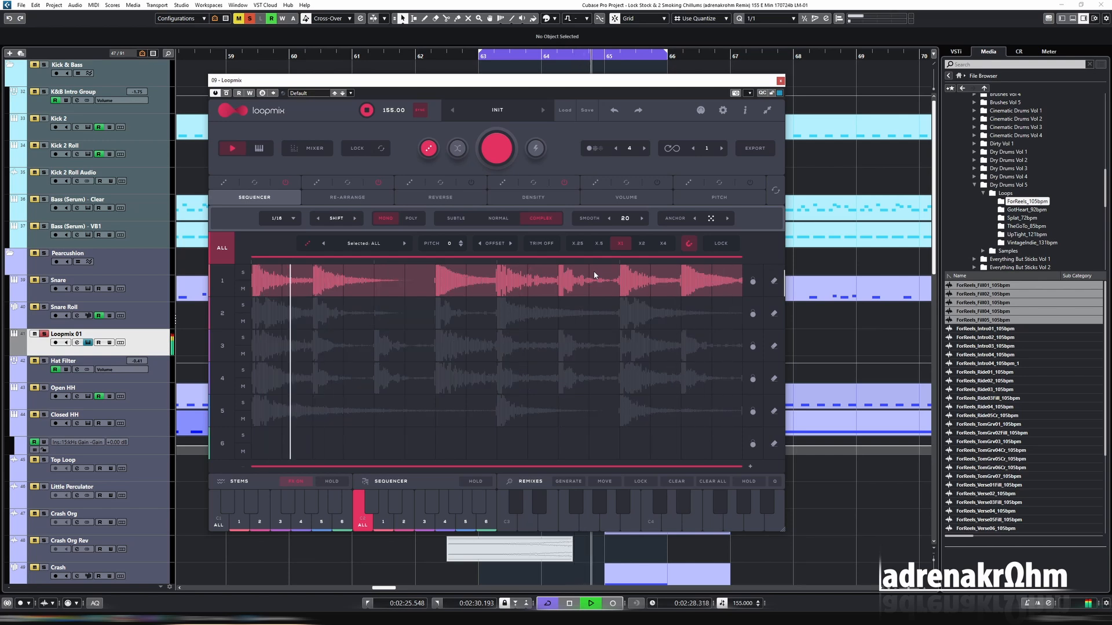
key(space)
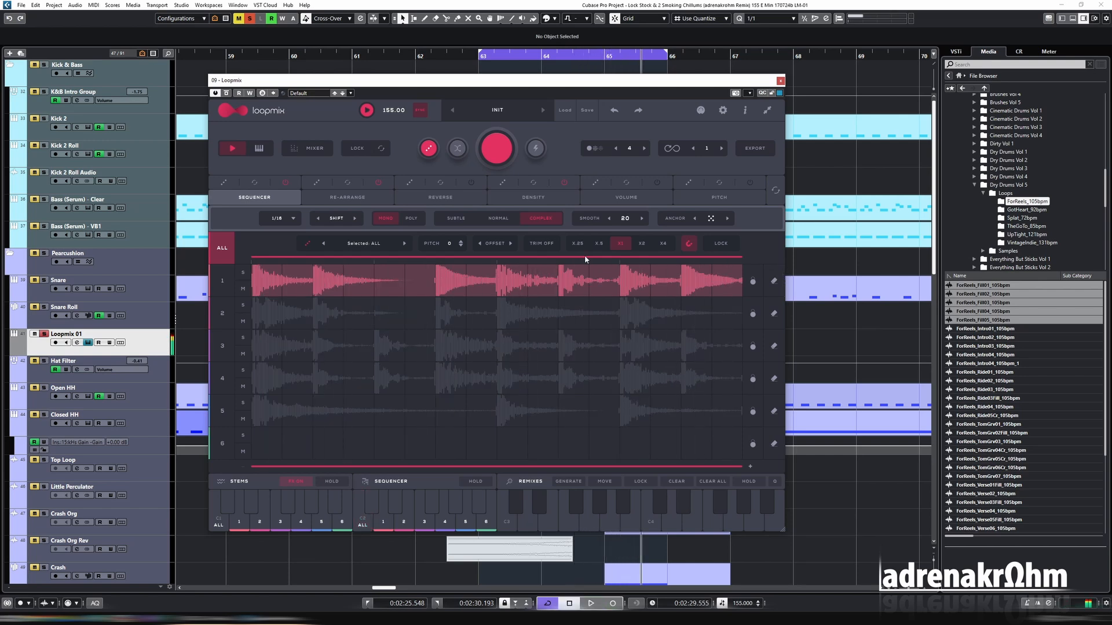
Set the playback speed of all stems to x2 and audition the loop.
click(641, 244)
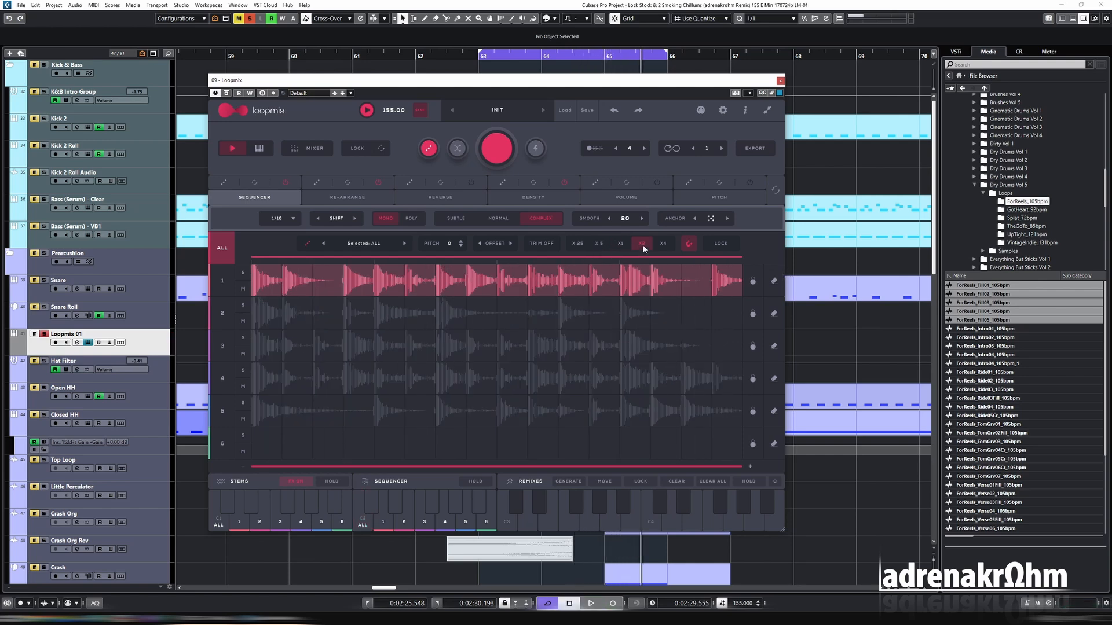
key(space)
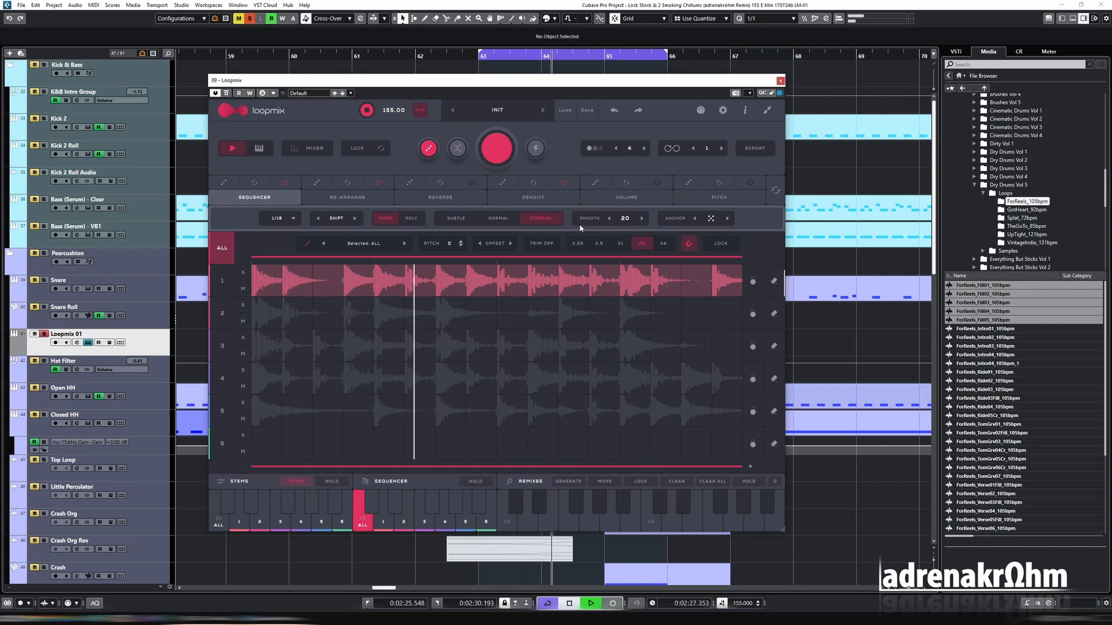
key(space)
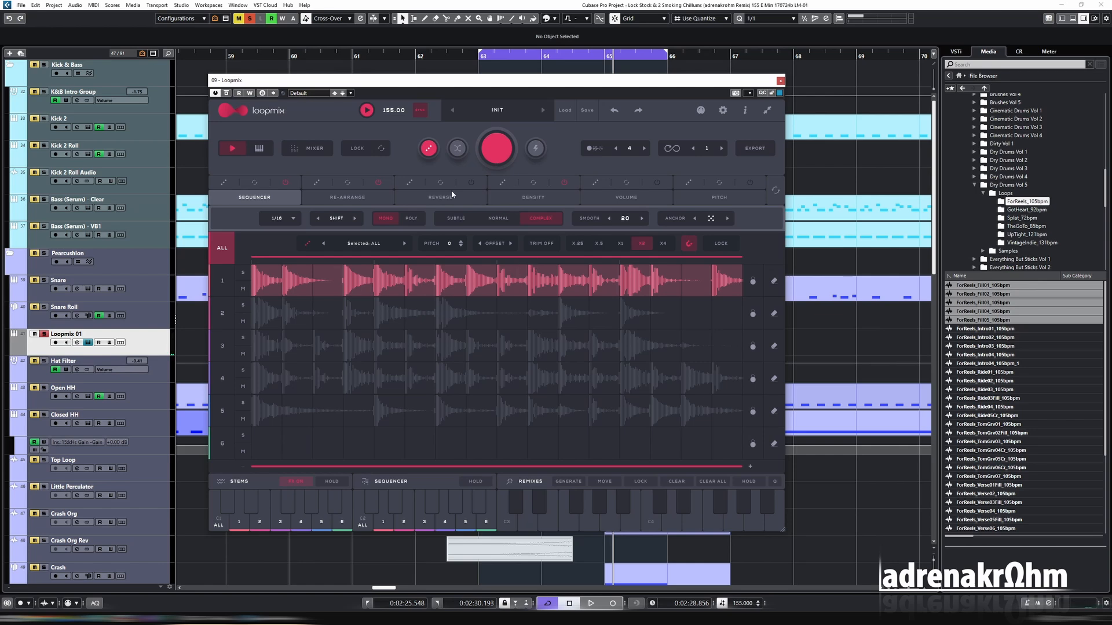
Generate four random sequencer remixes of the five fills, auditioning them during playback.
click(494, 152)
key(space)
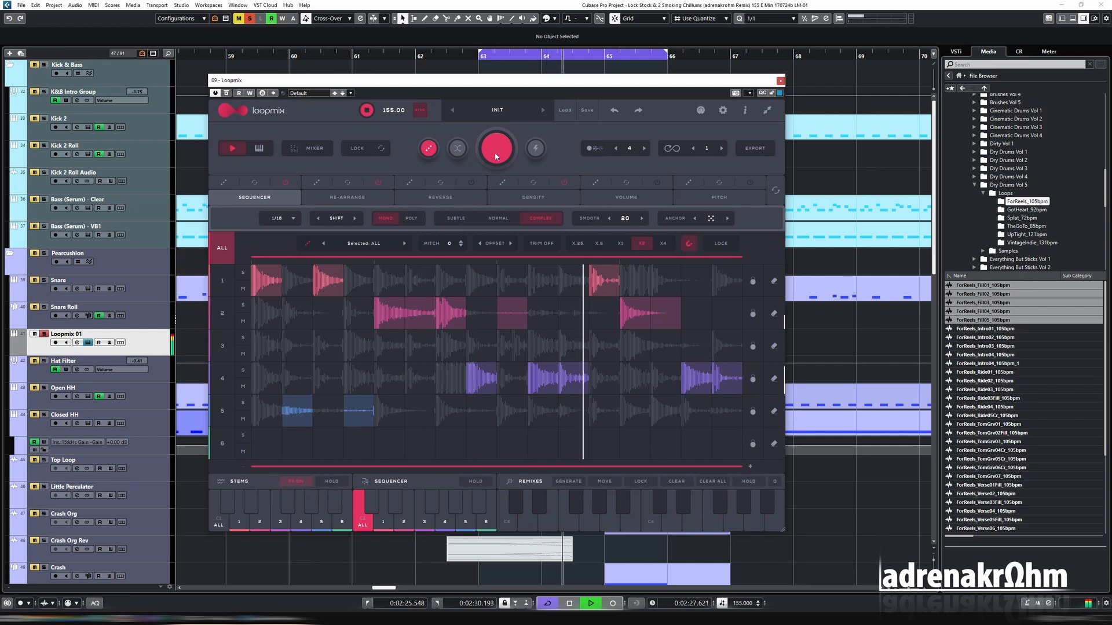
click(494, 152)
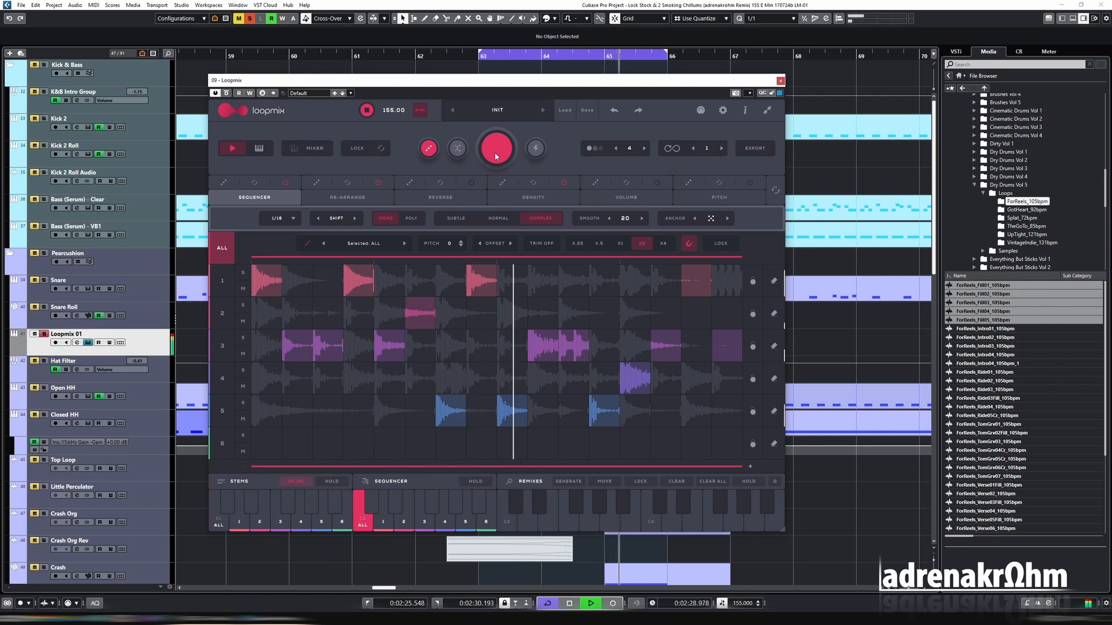
click(495, 151)
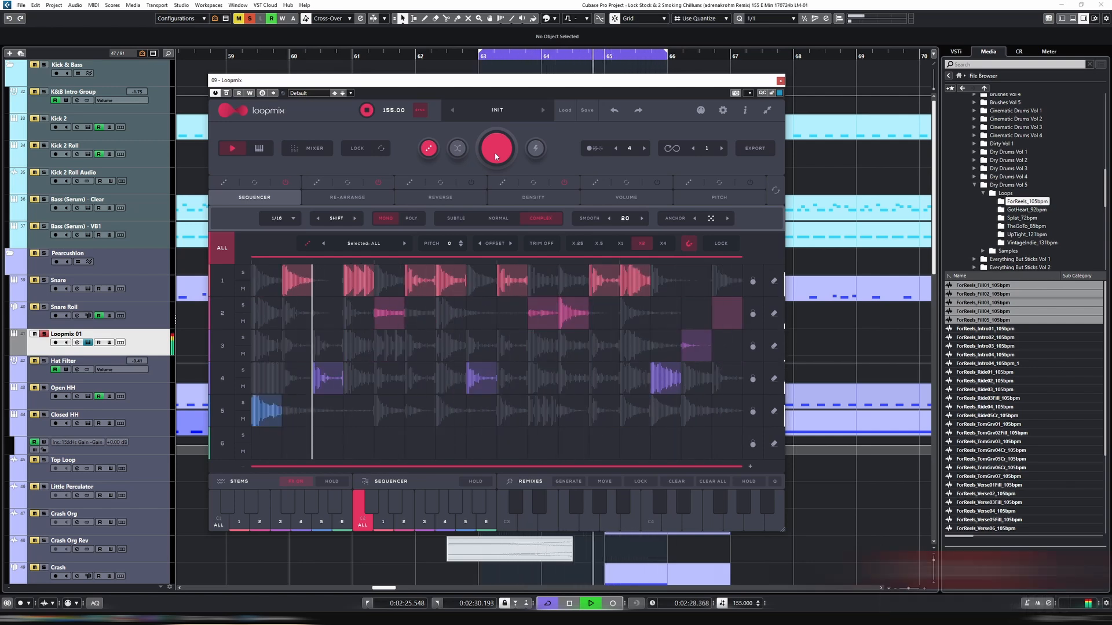
click(494, 152)
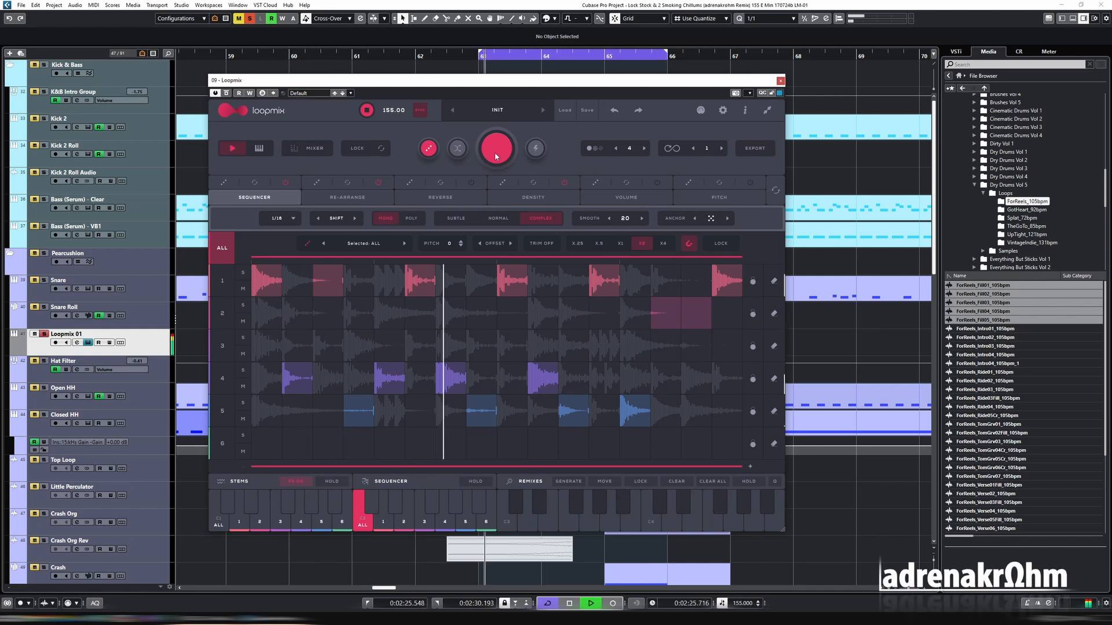
key(space)
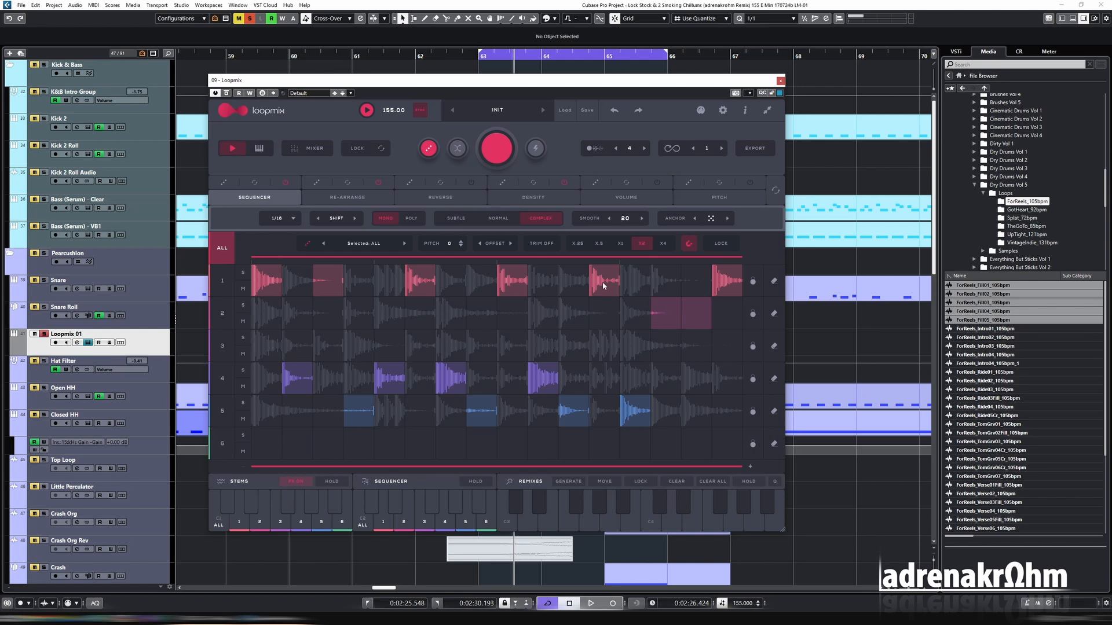
Narrow the project's cycle range to bar 64 only and play back the fill.
drag(482, 55, 526, 60)
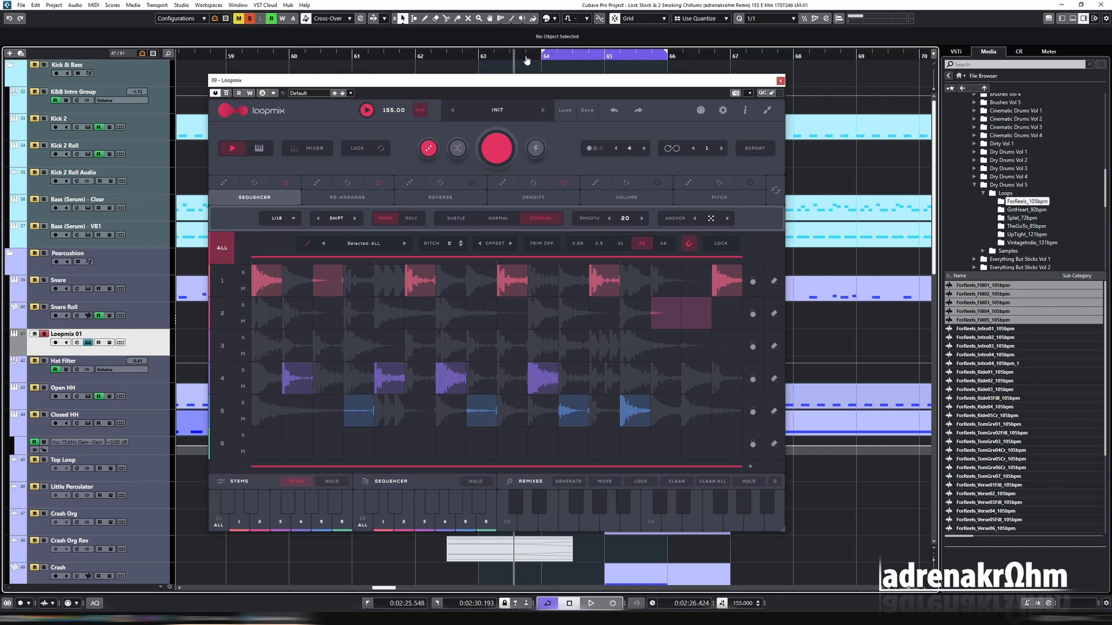
drag(667, 55, 620, 58)
key(space)
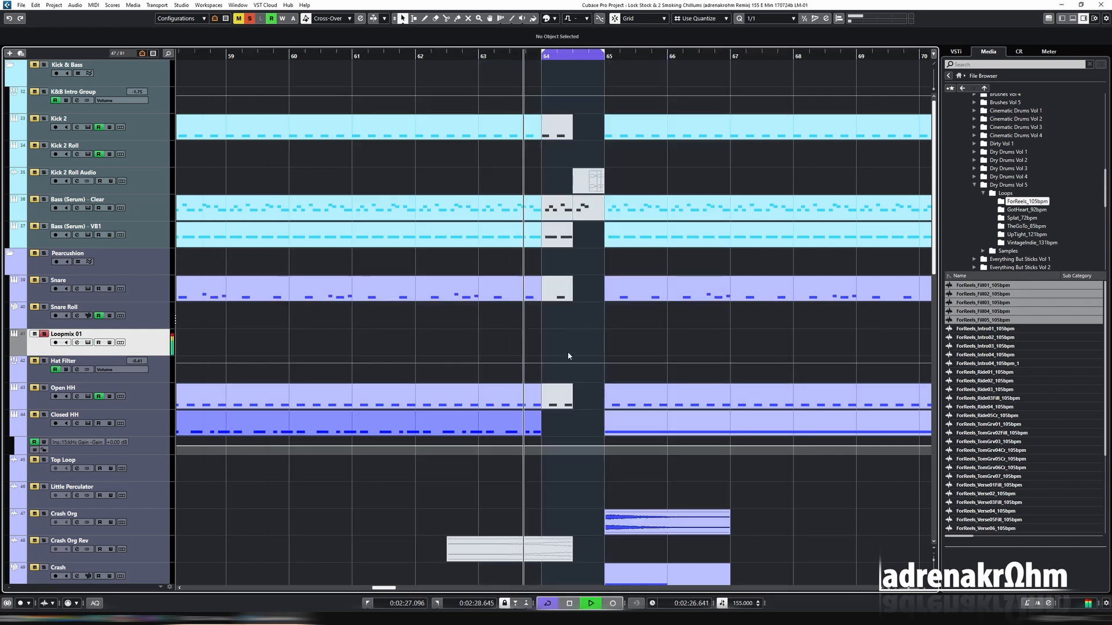
key(space)
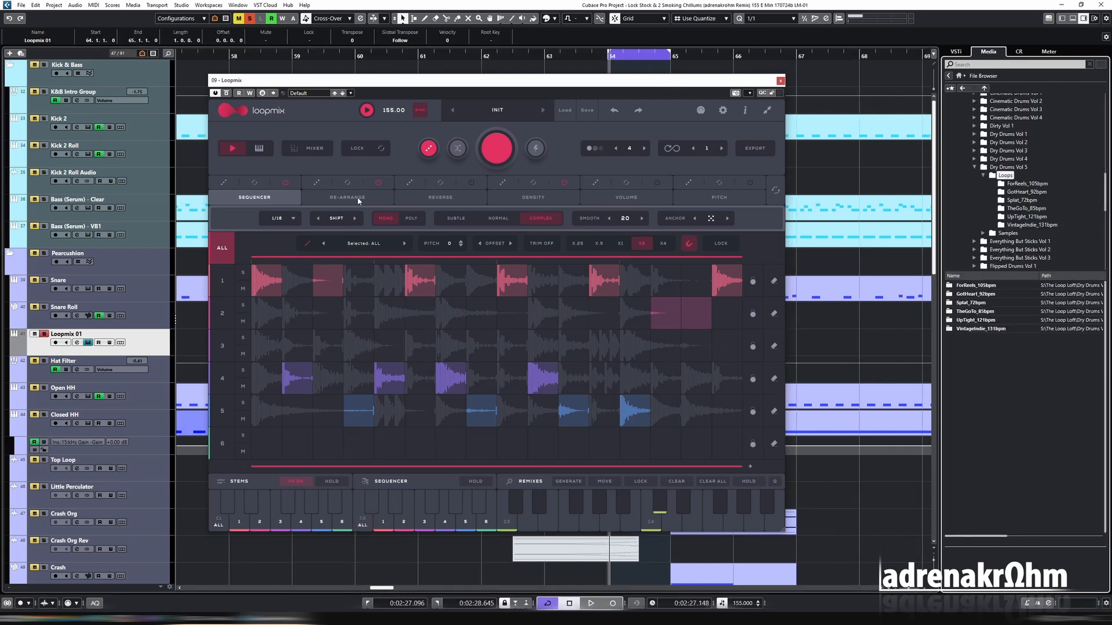
Show Loopmix's Re-arrange settings and generate two new remixes with rearranged slices.
click(358, 200)
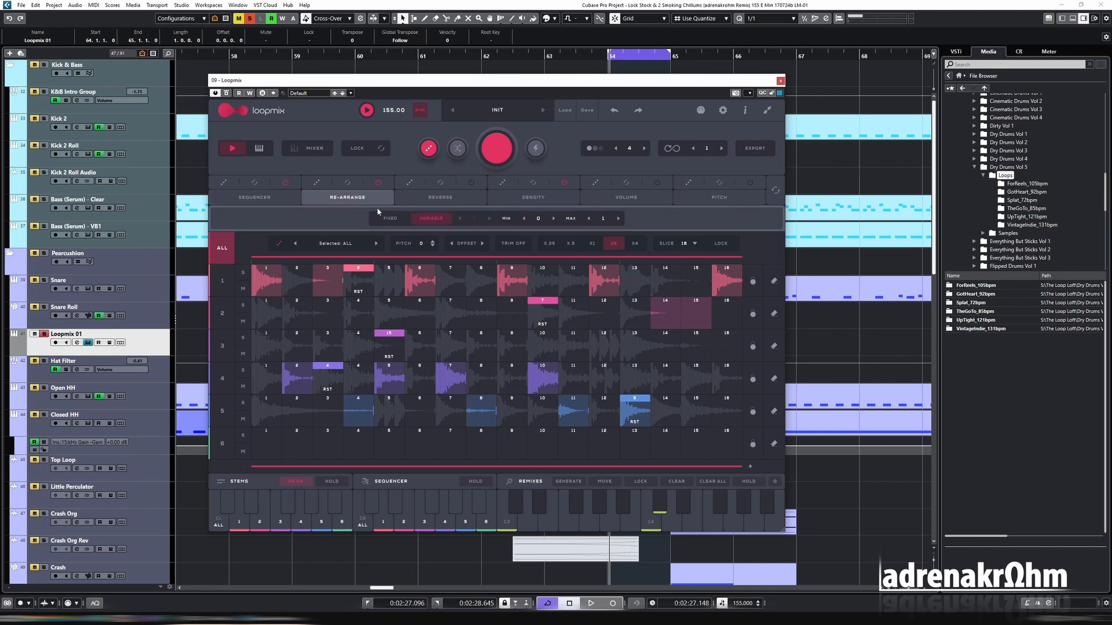
click(497, 149)
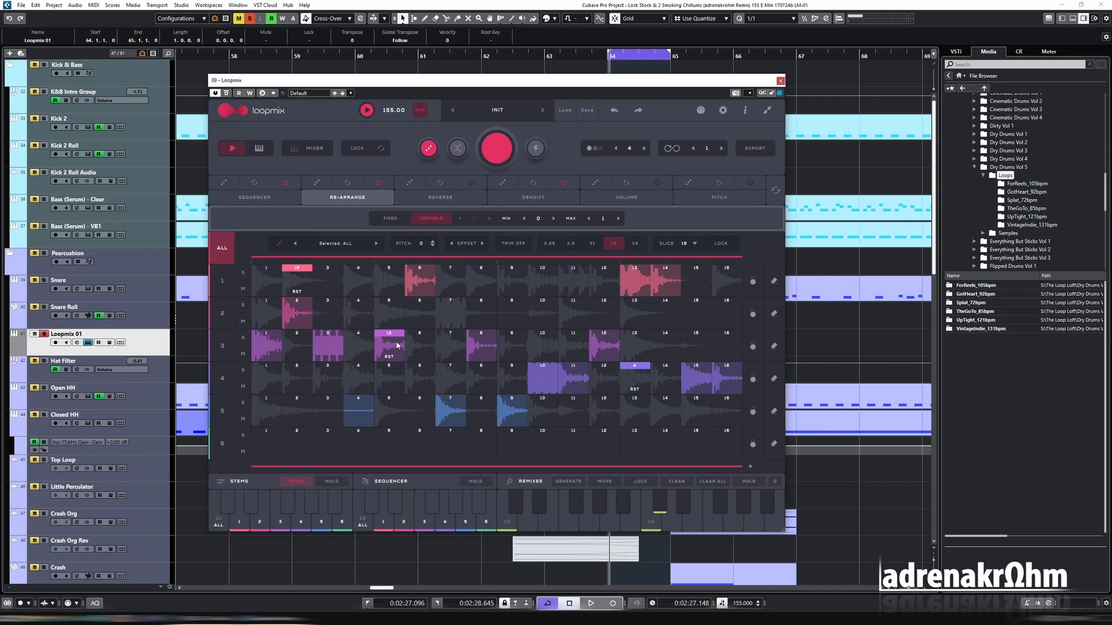
click(498, 154)
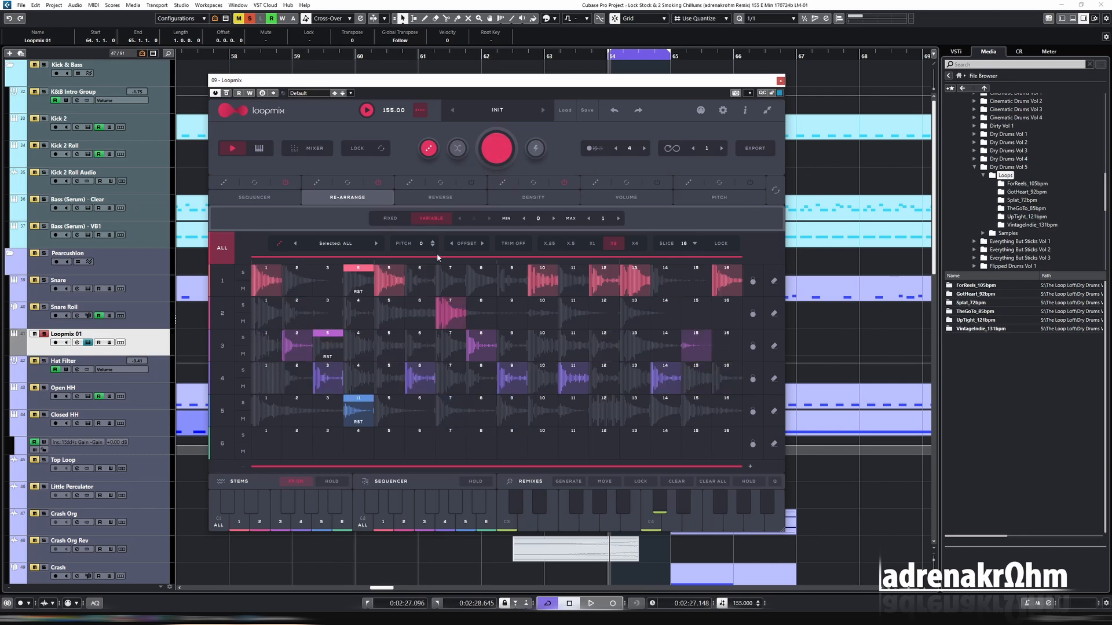
Show the Reverse settings, generate two more remixes with reversed slices, and audition them.
click(450, 199)
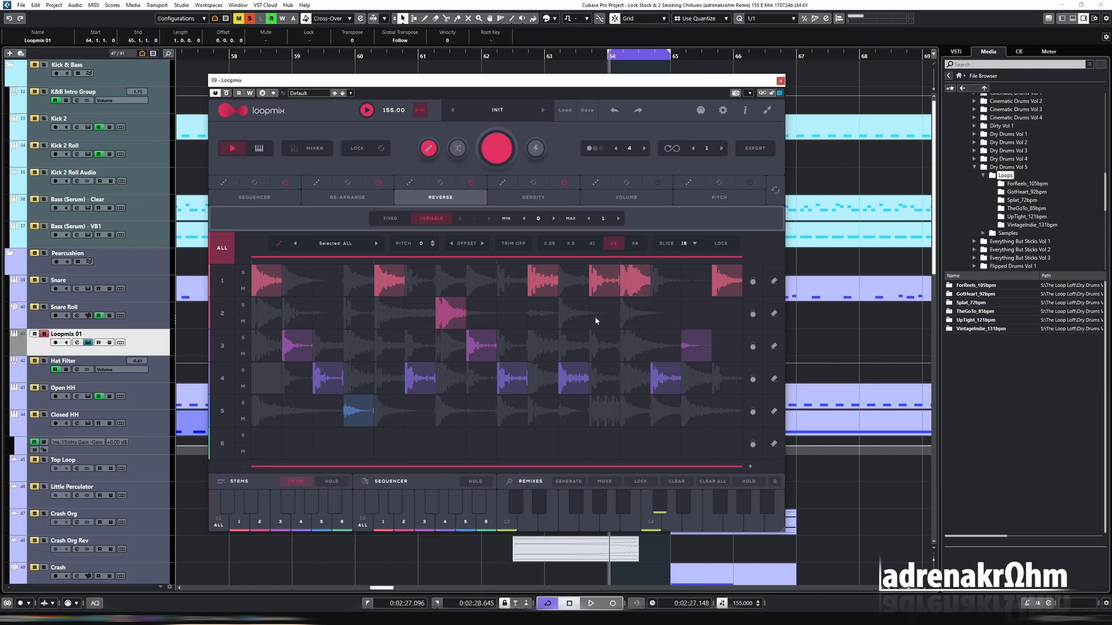
click(497, 152)
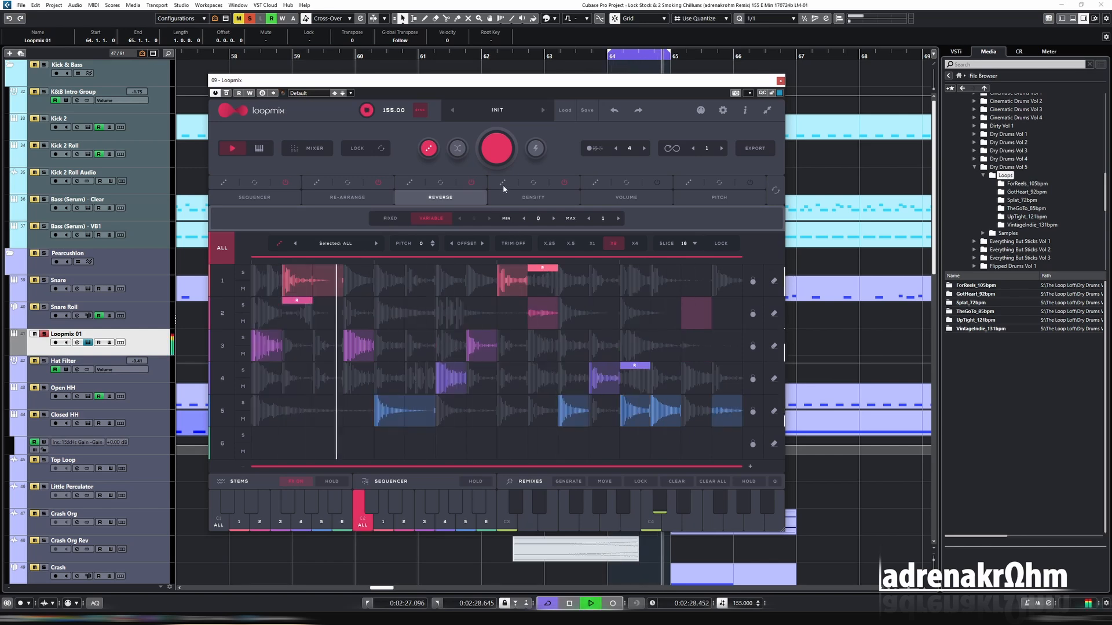
click(504, 161)
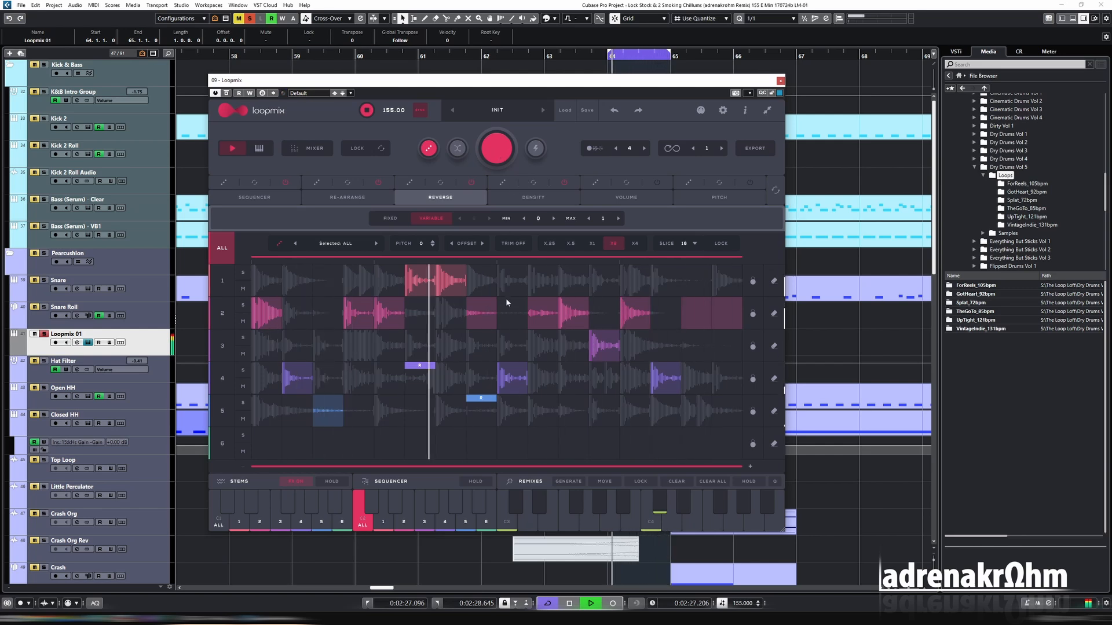
key(space)
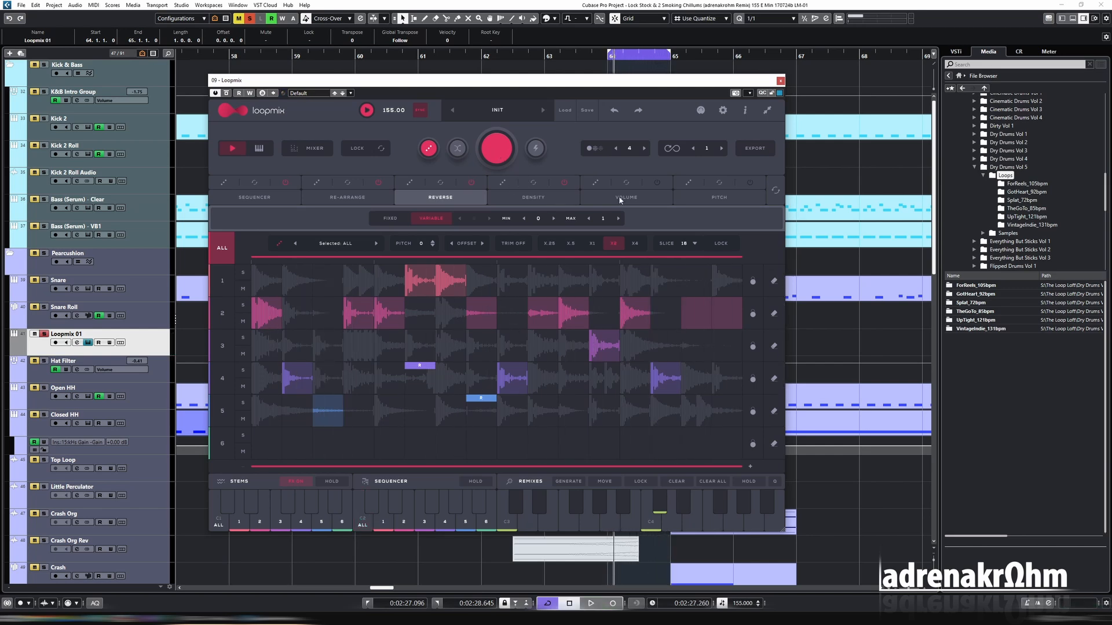
Inspect the per-slice Volume settings of all stems, and return to the Sequencer settings.
click(660, 200)
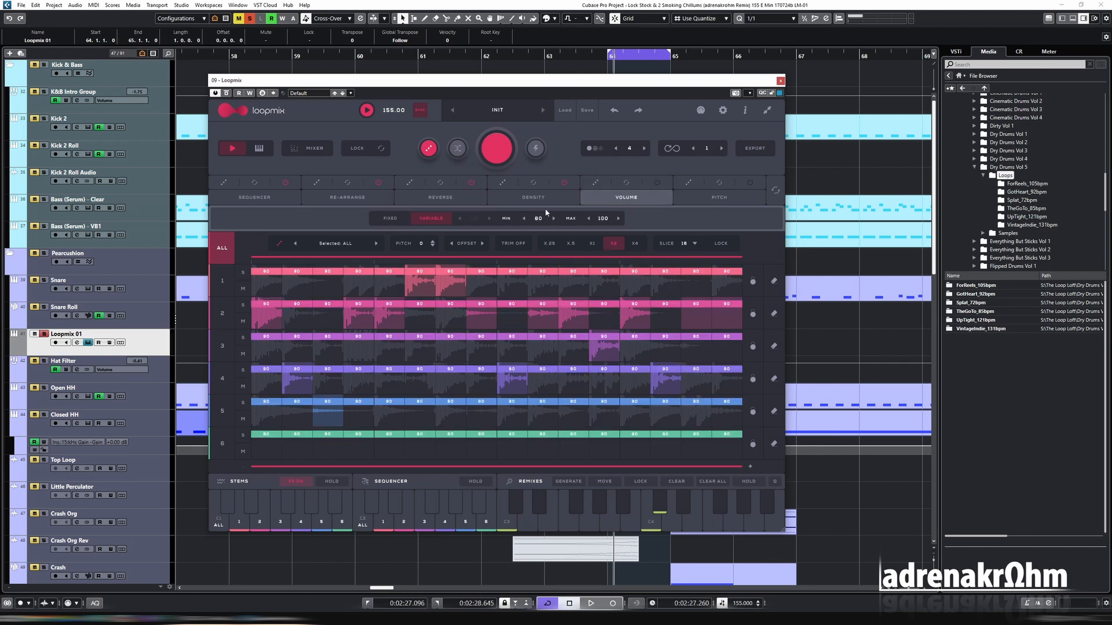
click(621, 197)
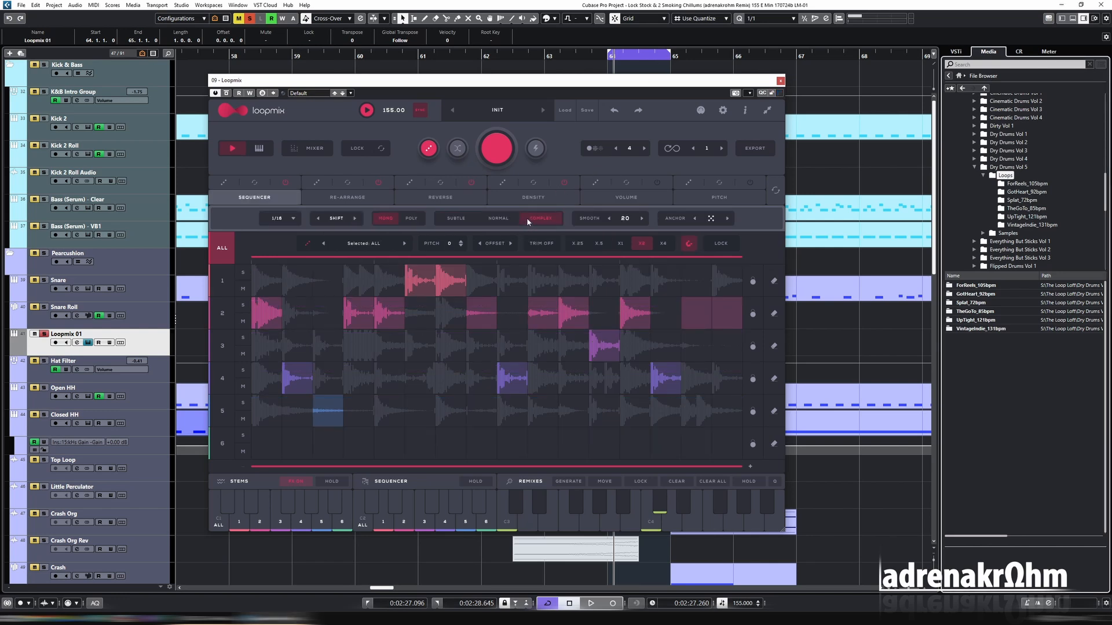
Unsolo the Loopmix 01 track and play the MIDI-triggered fill within the full mix.
key(s)
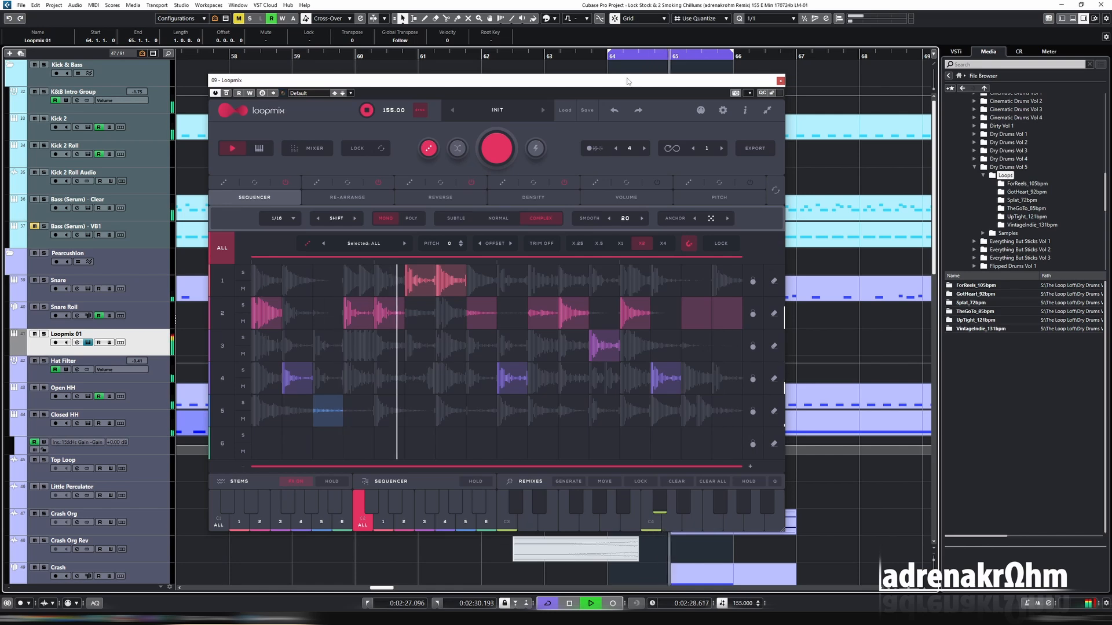
key(space)
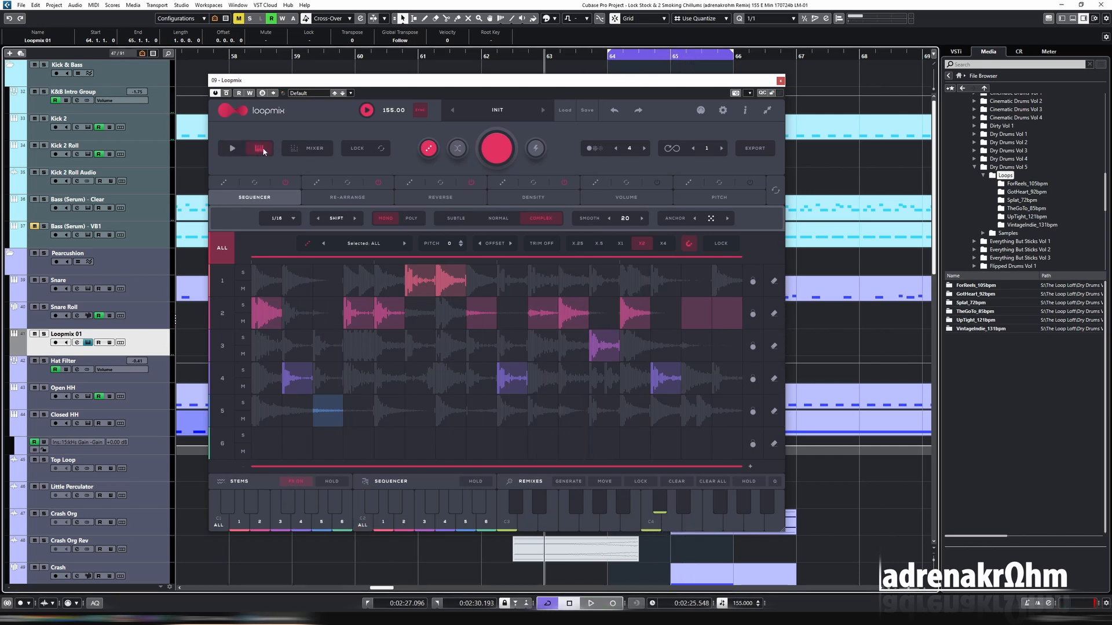
key(space)
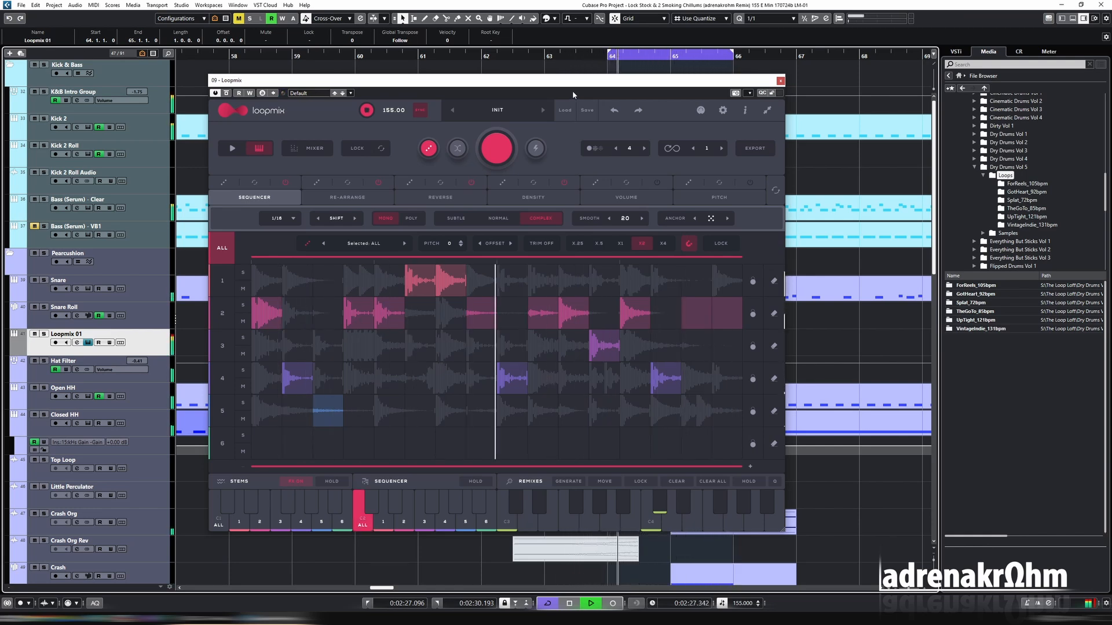
Extend the cycle range's start back to bar 63 and play the transition with the fill.
key(space)
drag(608, 55, 543, 56)
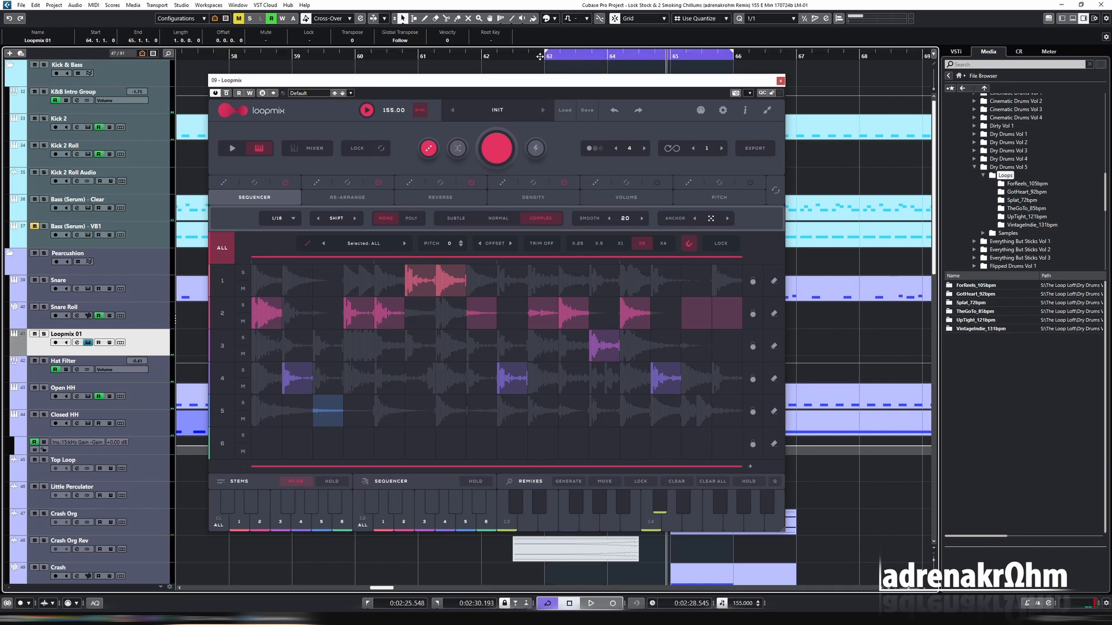
click(539, 56)
key(space)
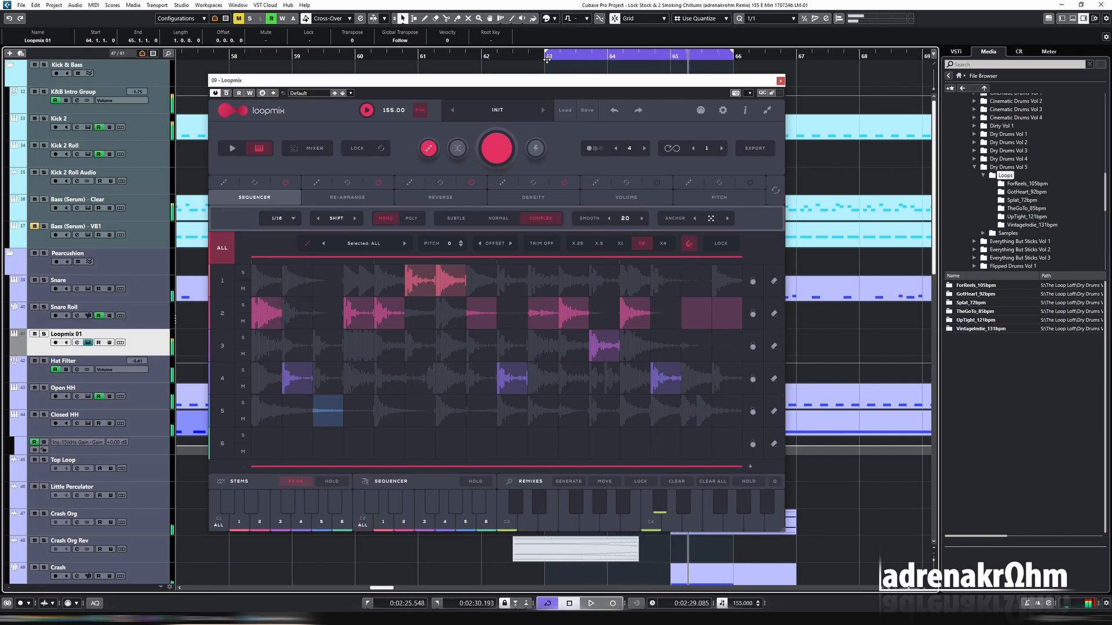
Pan stem 4 to R24 and stem 5 to R23 in the Loopmix mixer, and play the fill.
click(325, 152)
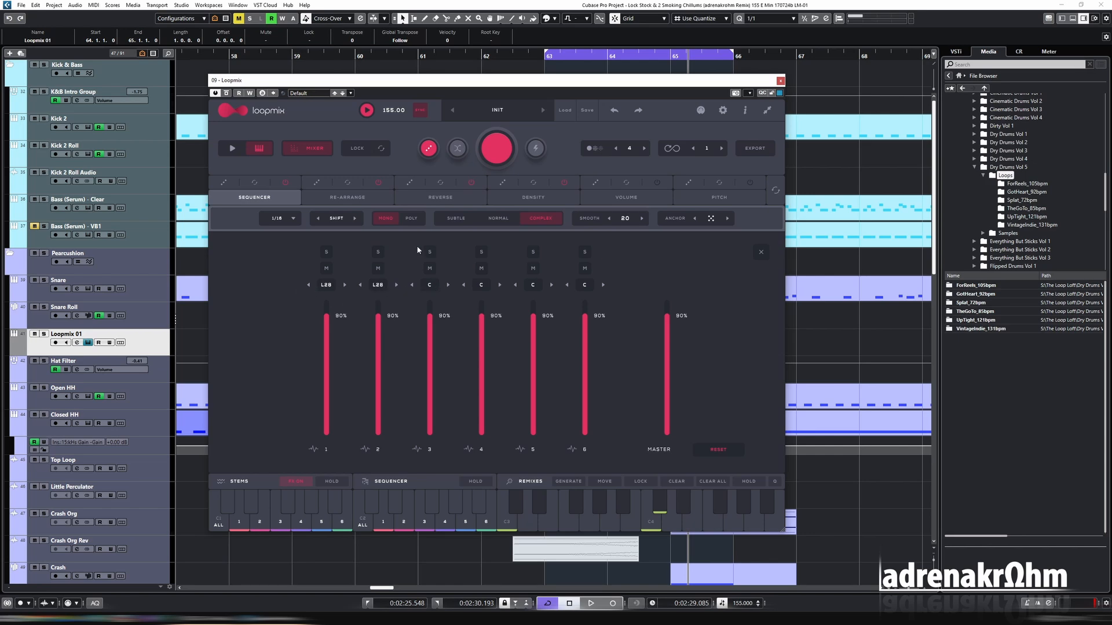
click(313, 148)
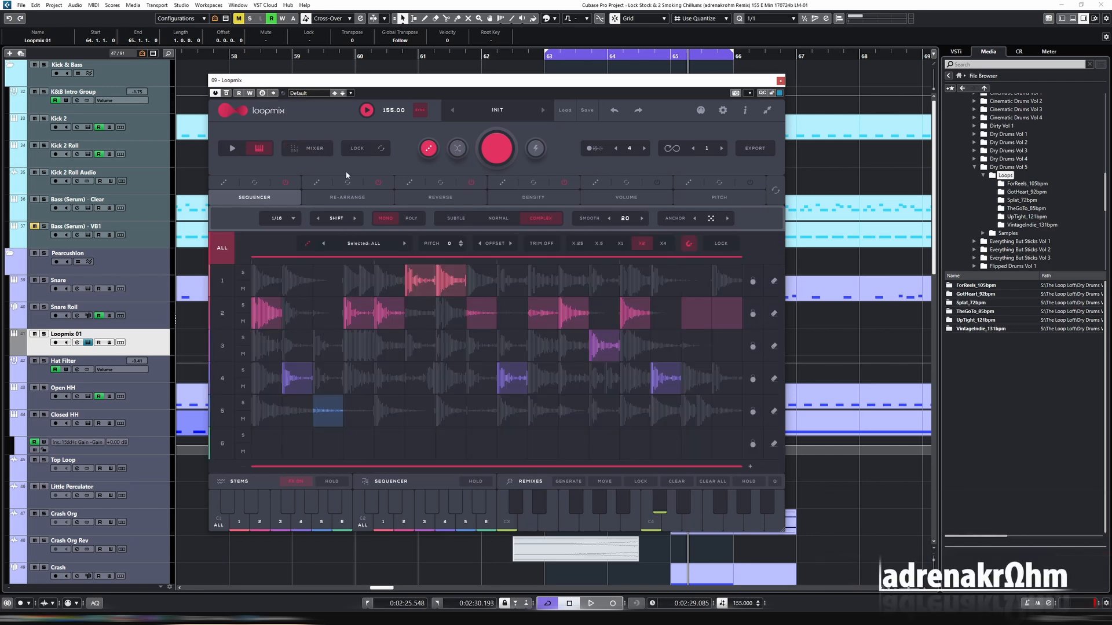
click(324, 154)
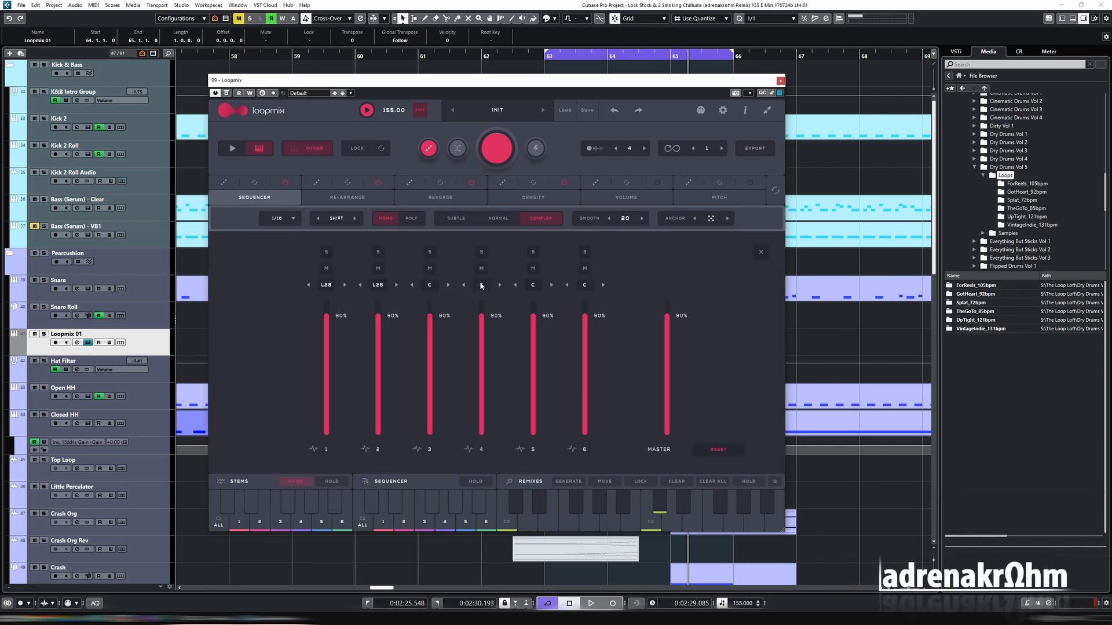
click(501, 285)
drag(533, 288, 552, 285)
click(313, 153)
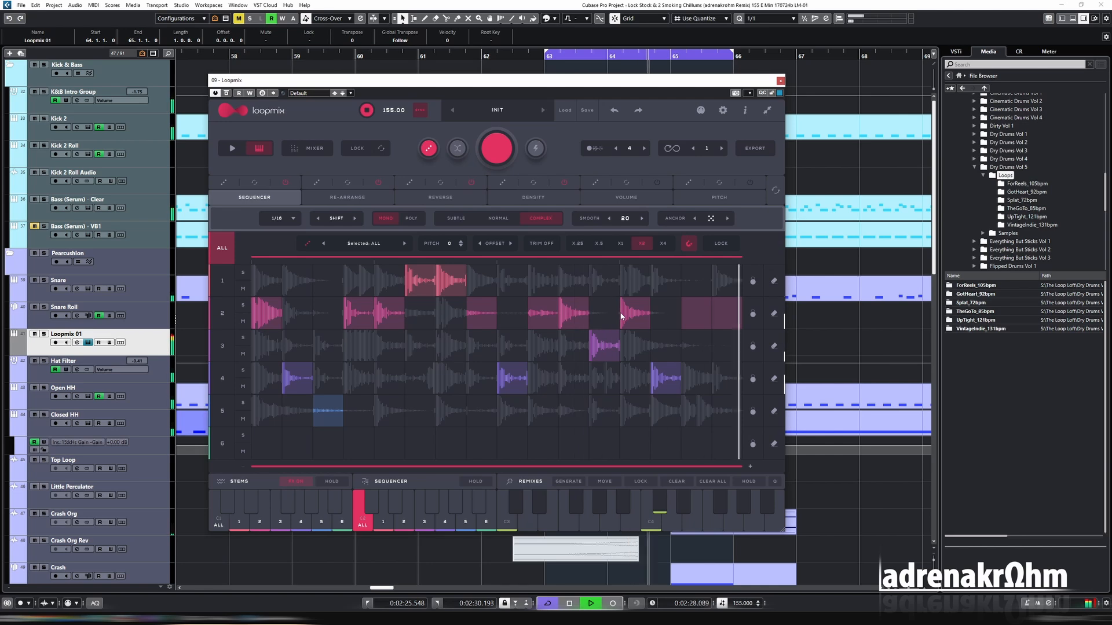
key(space)
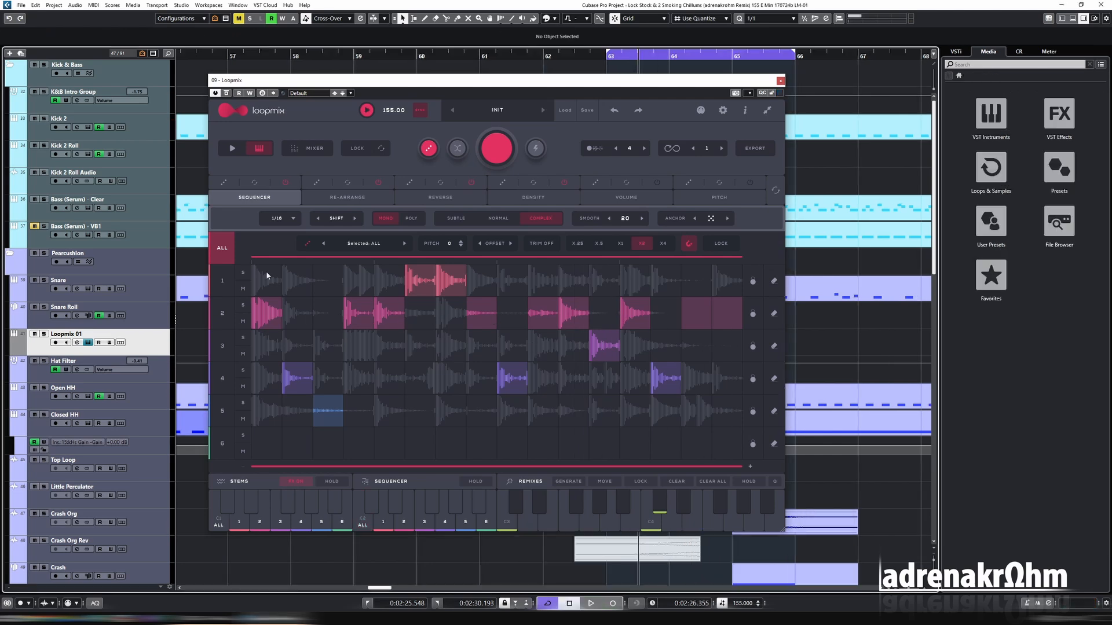
Center stem 2 and pan stem 3 to R16 and stem 4 to L13 in the Loopmix mixer, and play the result.
click(316, 151)
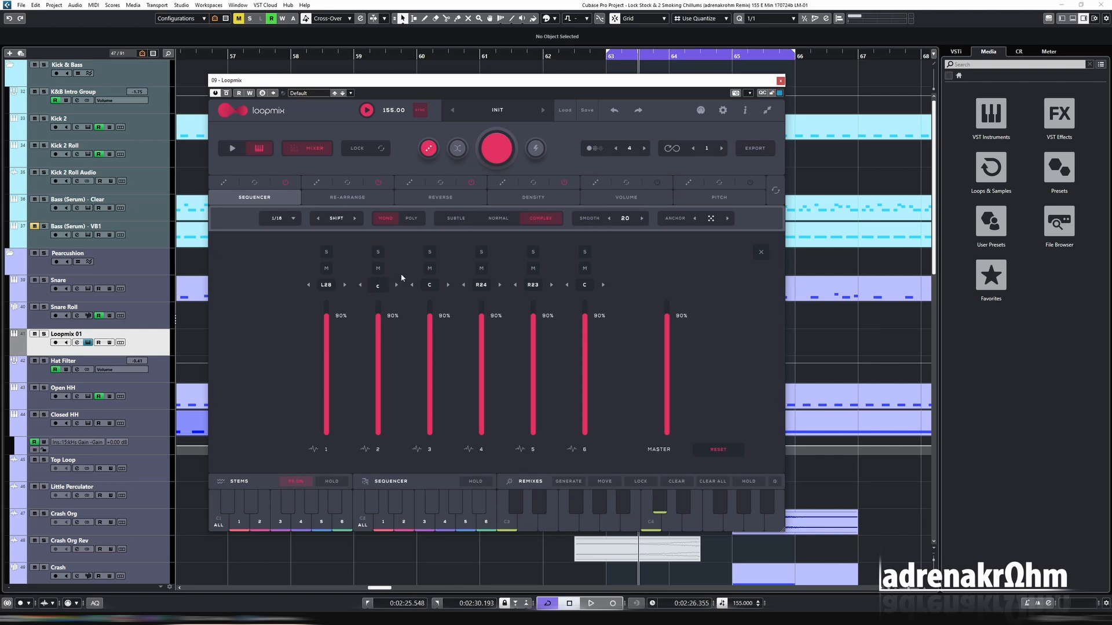
click(447, 285)
click(286, 194)
key(space)
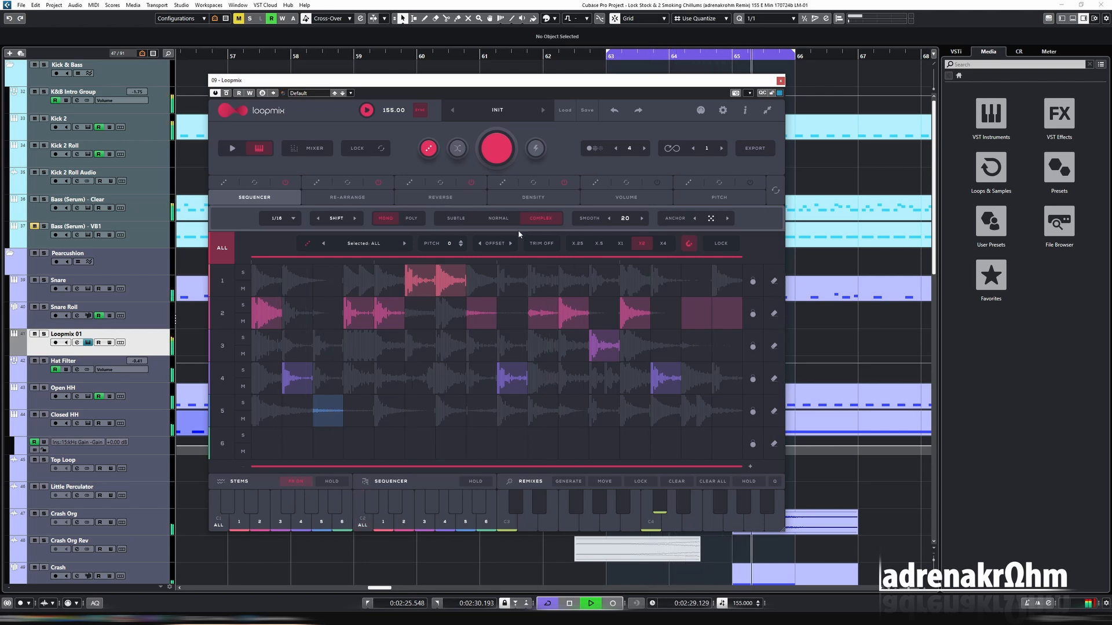
key(space)
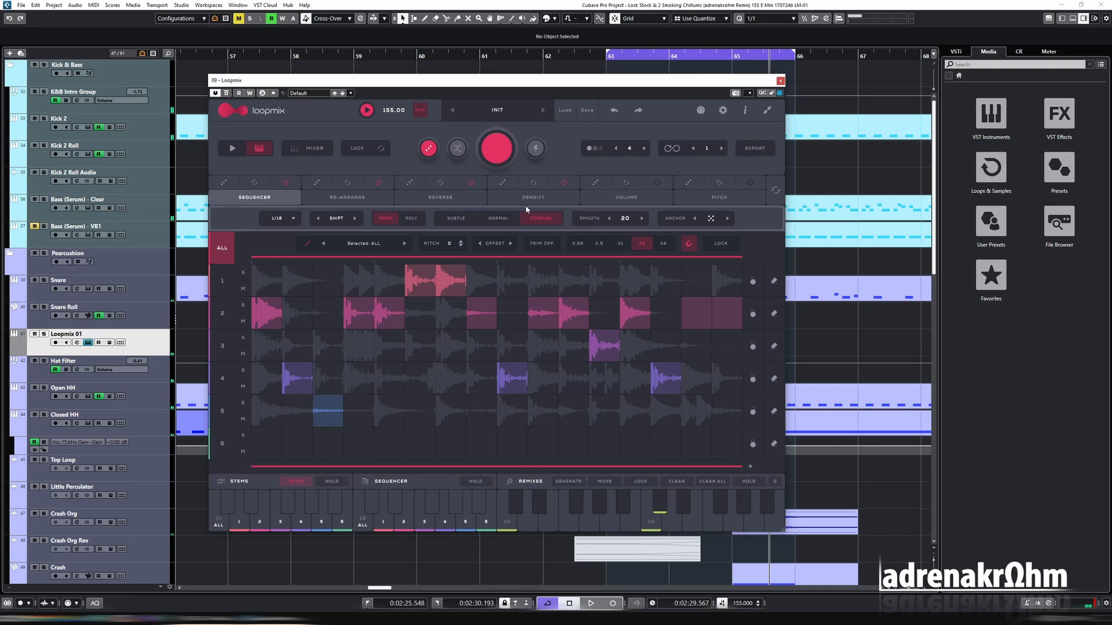
Set the slice volumes in the first half of stems 1 to 5 to 0 and return to the Sequencer settings.
click(625, 198)
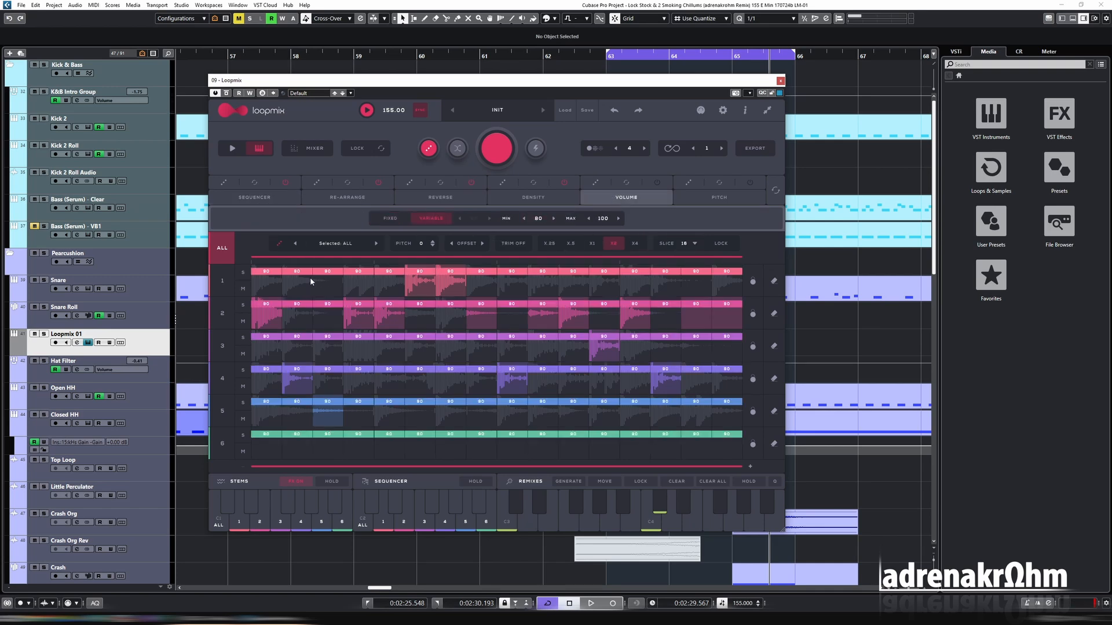
mouse_move(268, 274)
mouse_down()
mouse_move(283, 287)
mouse_move(473, 303)
mouse_up()
drag(265, 319, 493, 324)
drag(255, 355, 493, 356)
drag(255, 389, 493, 391)
mouse_move(258, 414)
mouse_down()
mouse_move(392, 438)
mouse_move(473, 439)
mouse_up()
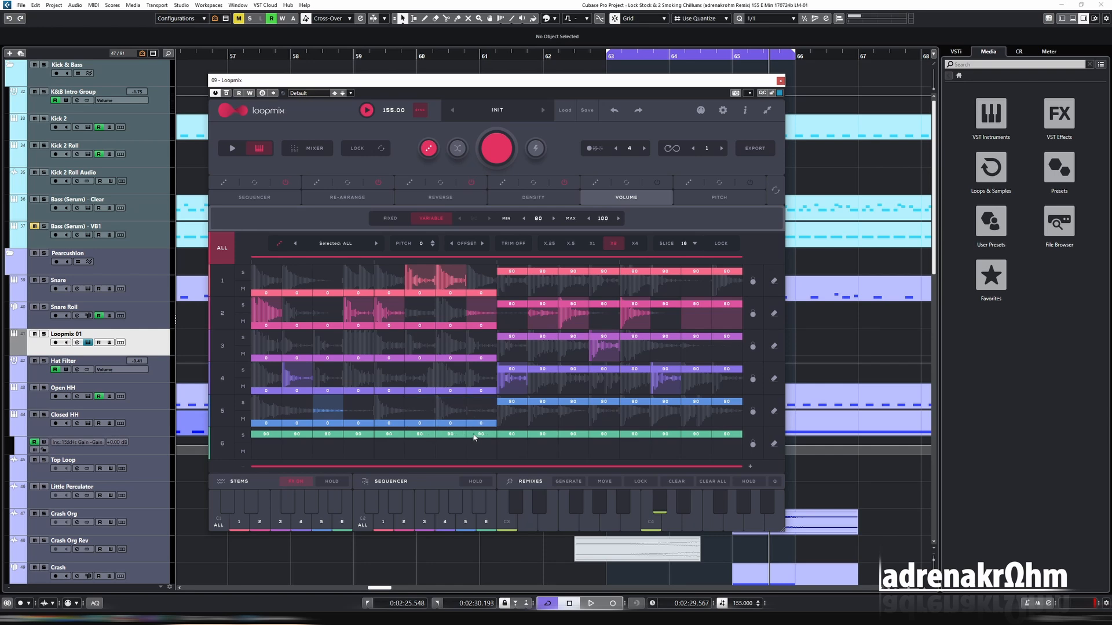
click(263, 198)
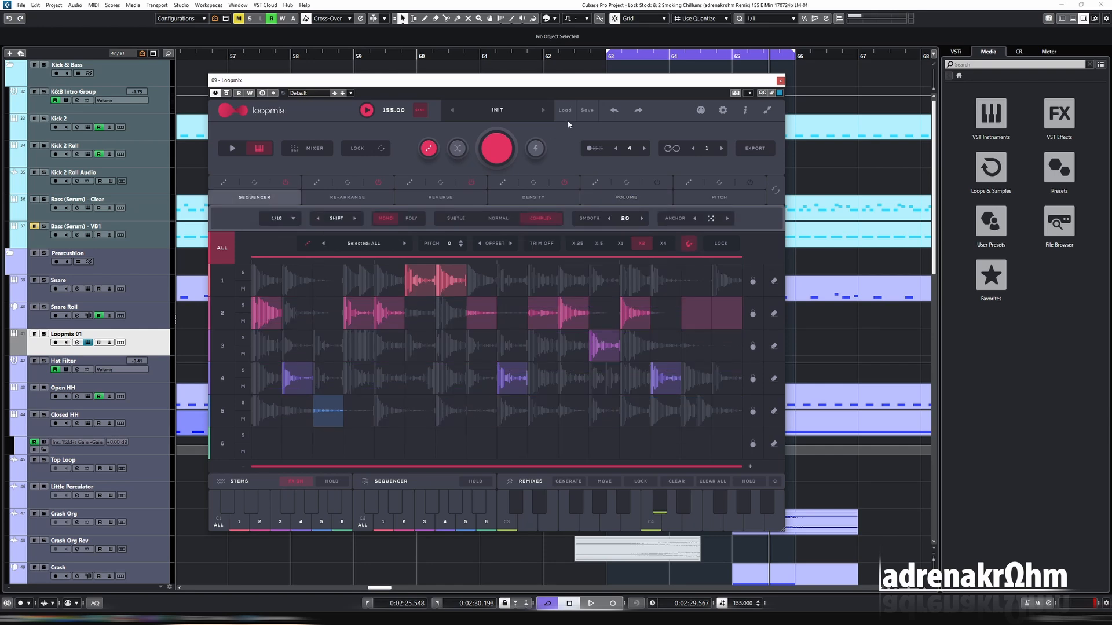
Play the transition from bar 64 to audition the fill with its first half silenced.
click(669, 56)
key(space)
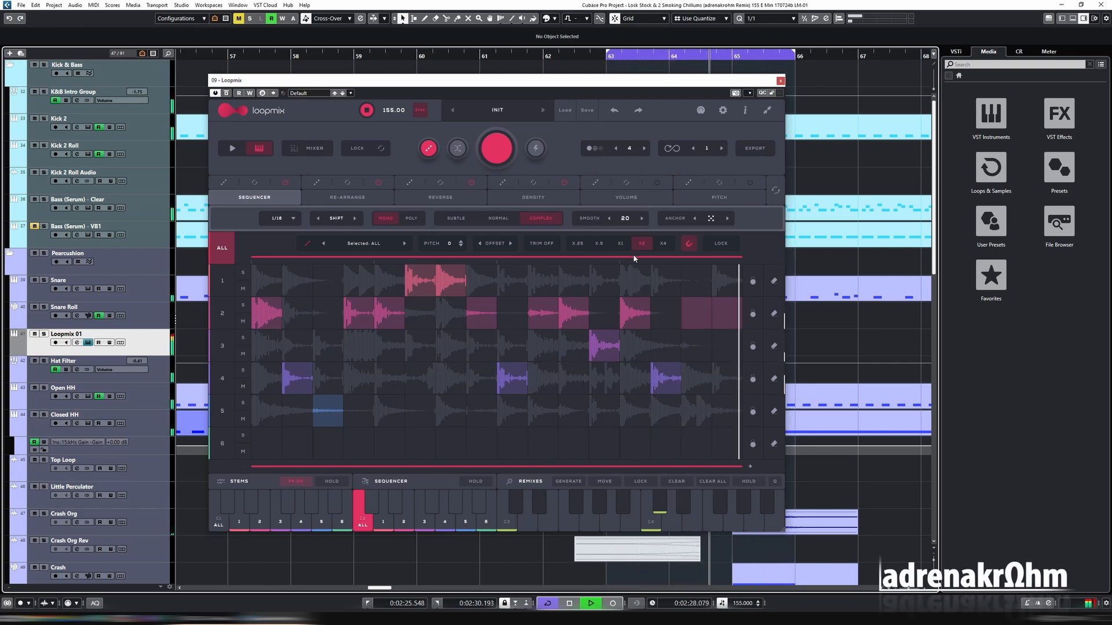
key(space)
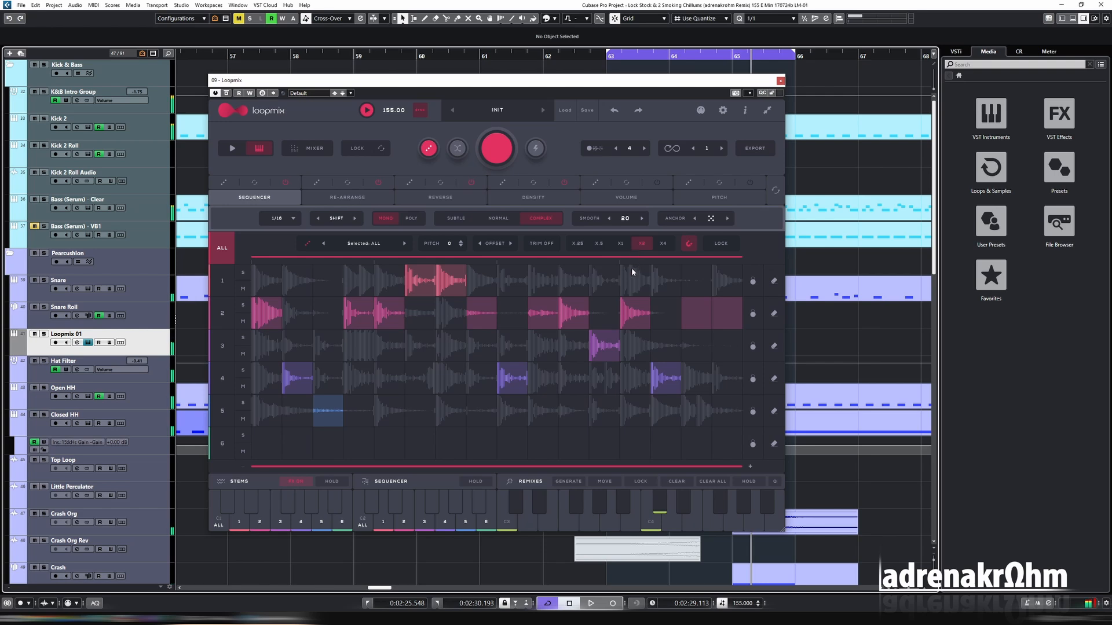
Close Loopmix and unmute the bar 64 events on Kick 2, both Bass tracks, Snare and Open HH, plus the Crash Org Rev event.
key(Escape)
key(7)
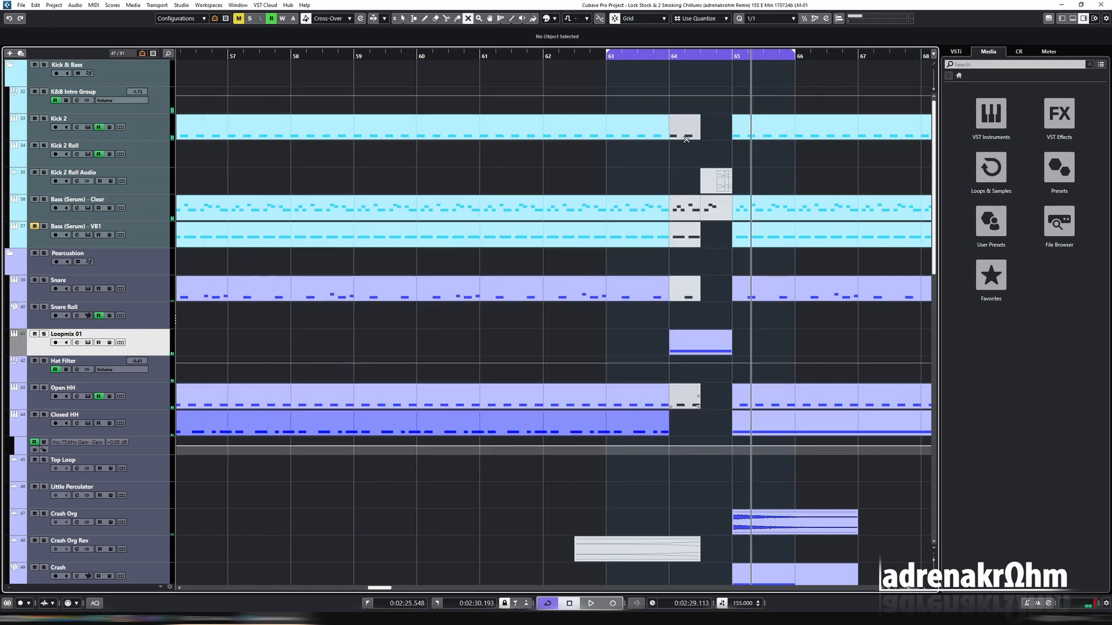
click(686, 137)
click(684, 208)
click(685, 236)
click(685, 291)
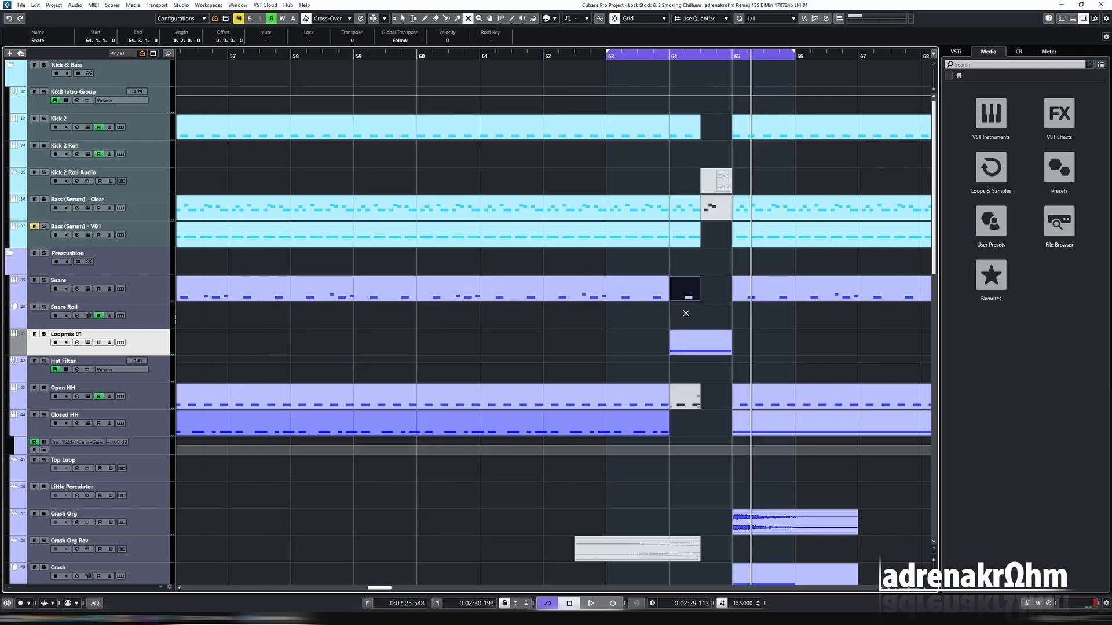
click(686, 394)
click(689, 546)
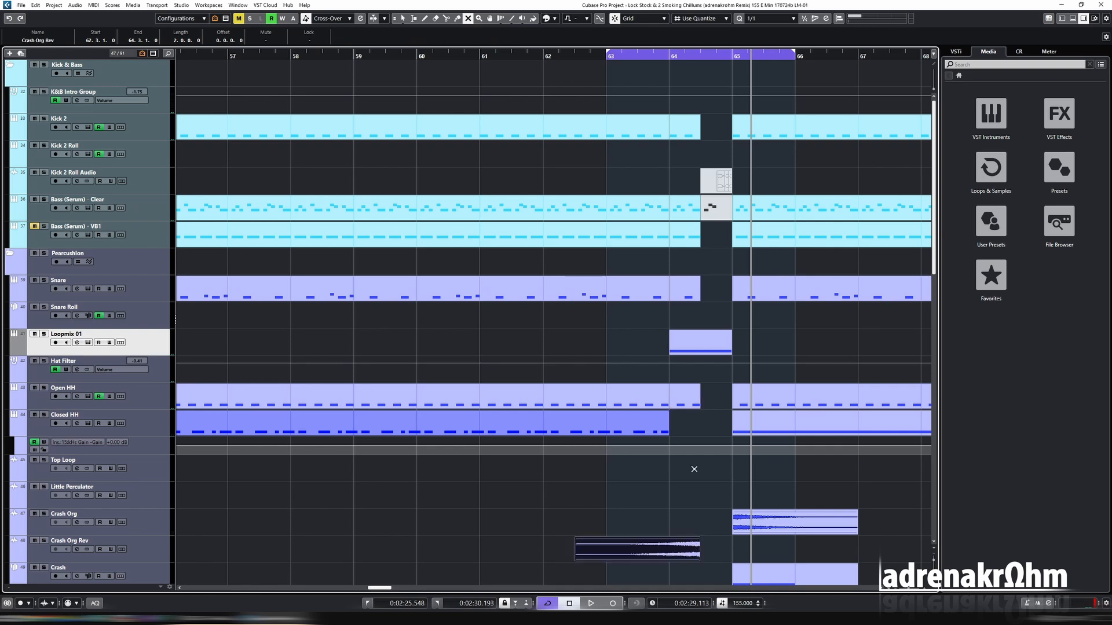
click(699, 396)
Reopen Loopmix from its track, set the cycle range to bars 64 to 66, and play the fill with the unmuted parts.
click(88, 343)
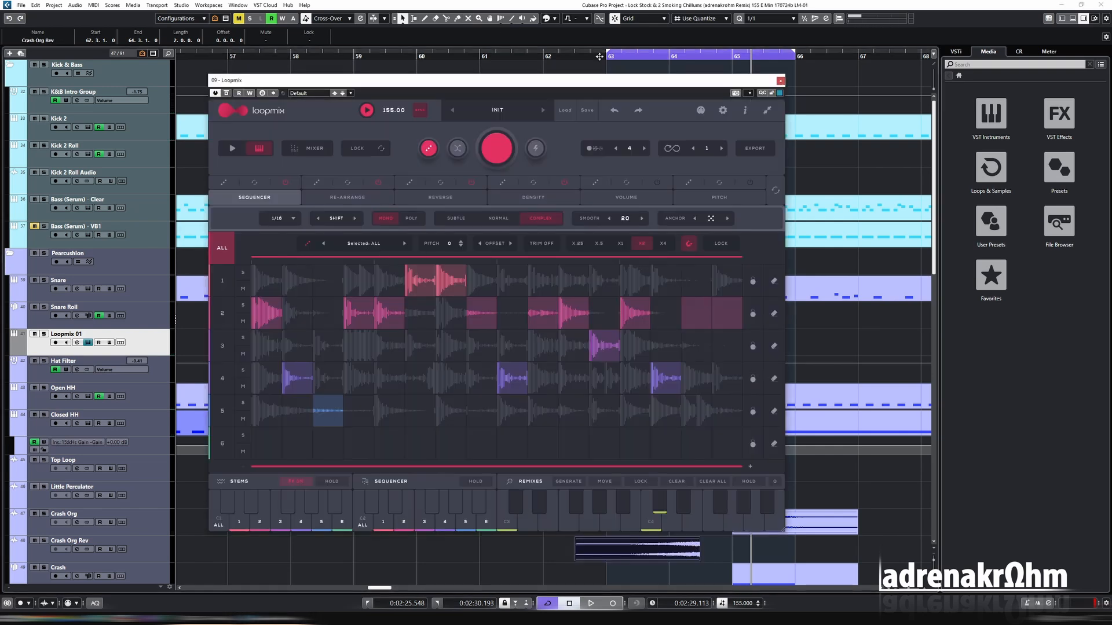
click(599, 56)
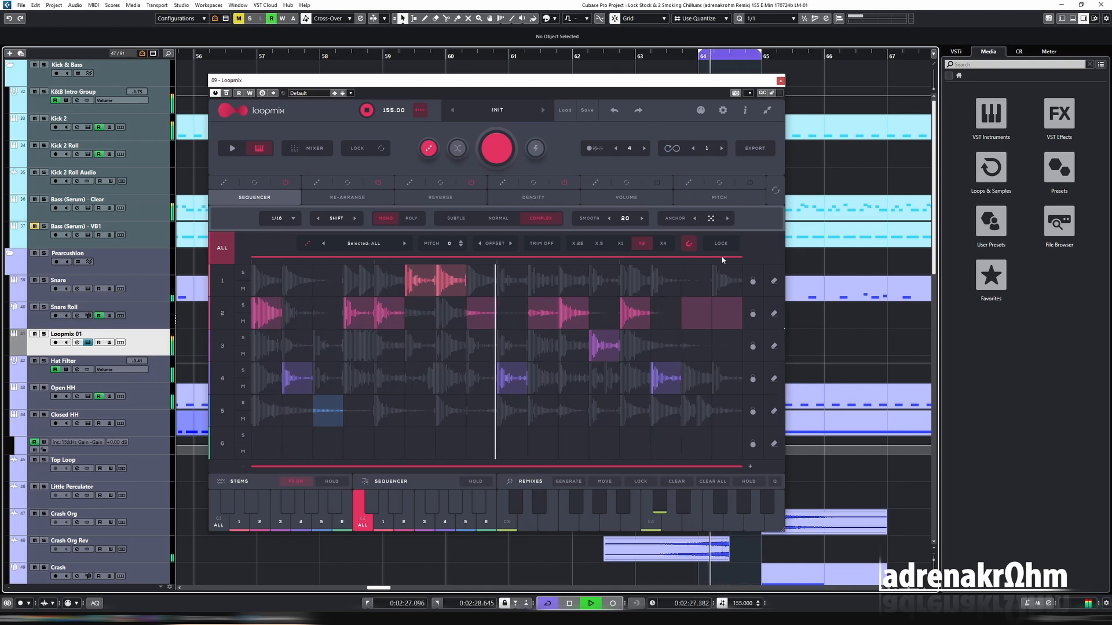
key(space)
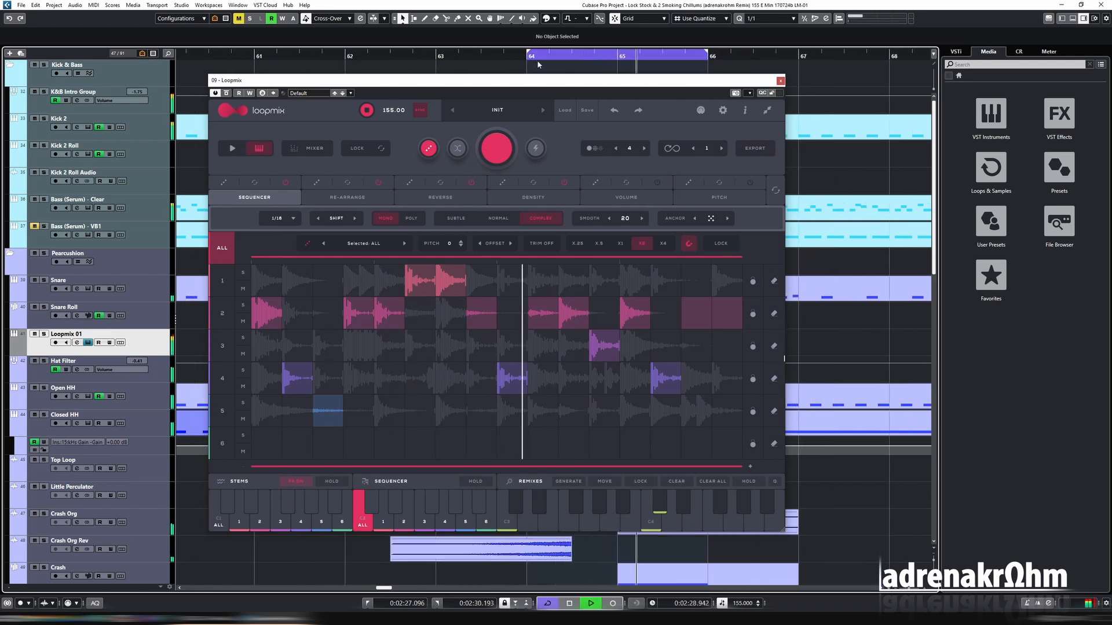
key(space)
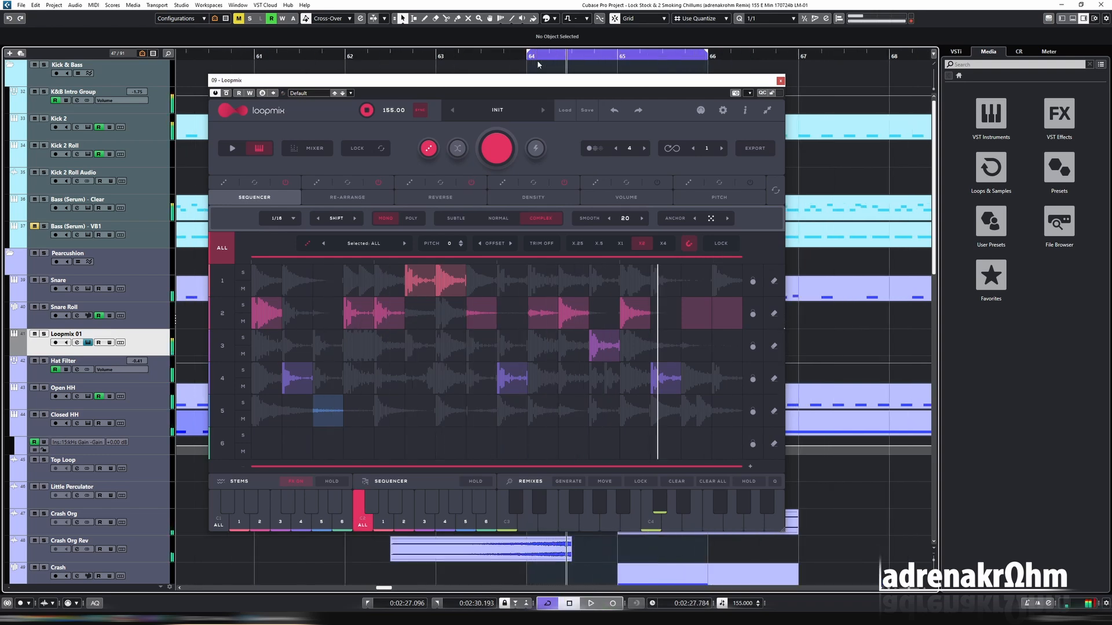
Lower the Master level in the Loopmix mixer to 73% while playing the fill in the mix.
click(314, 148)
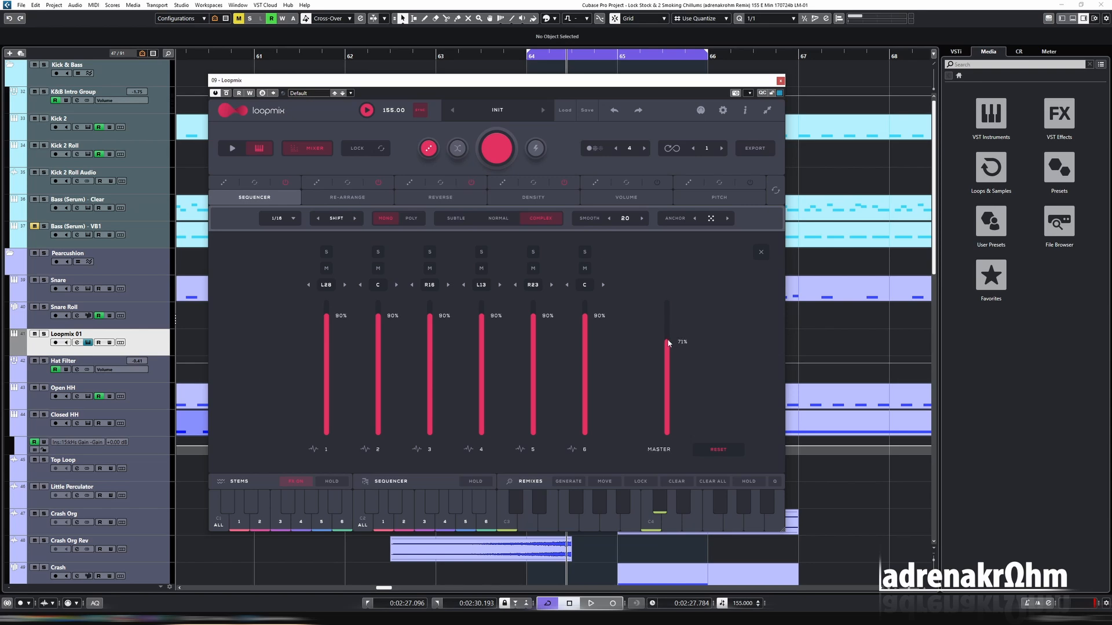
key(space)
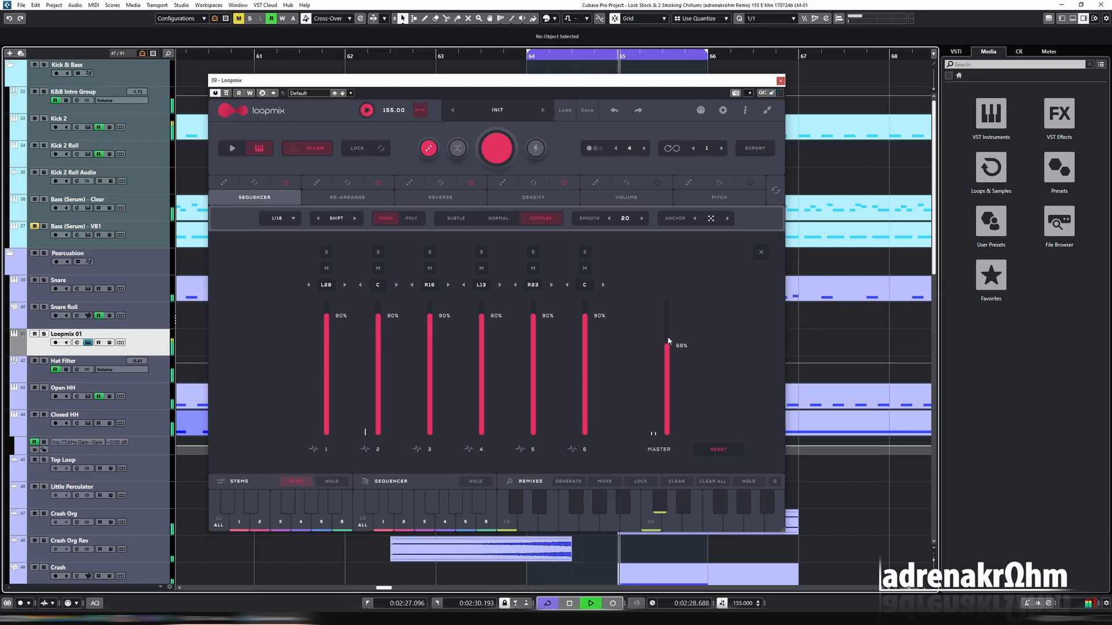
drag(668, 336, 670, 342)
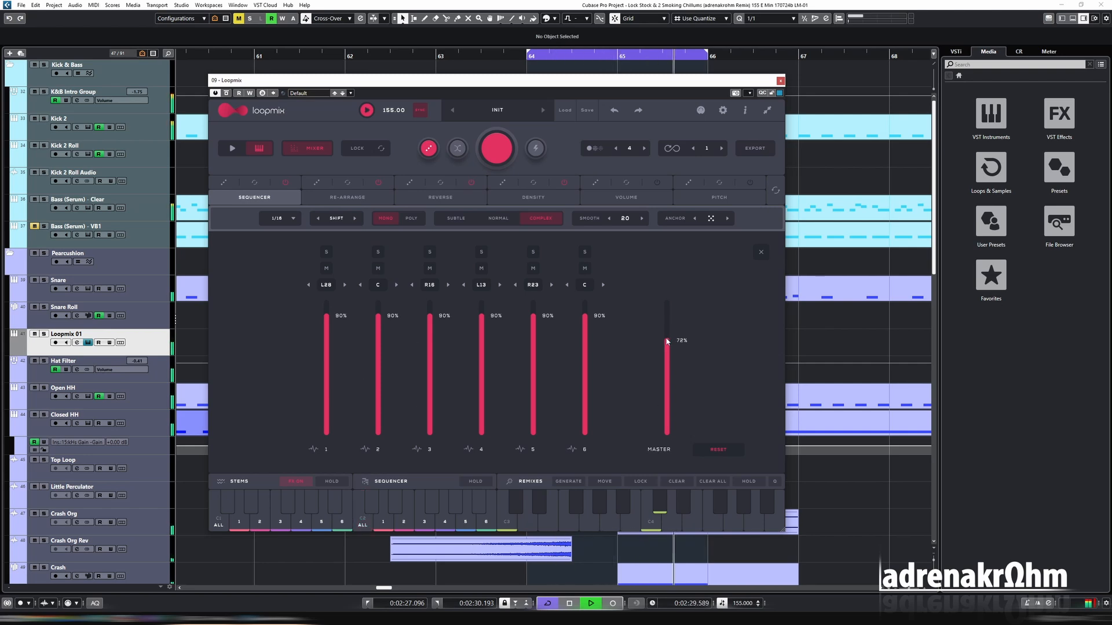
drag(666, 339, 666, 338)
key(space)
Generate two new remixes, auditioning them with the cycle range shortened to bar 64 only.
click(502, 158)
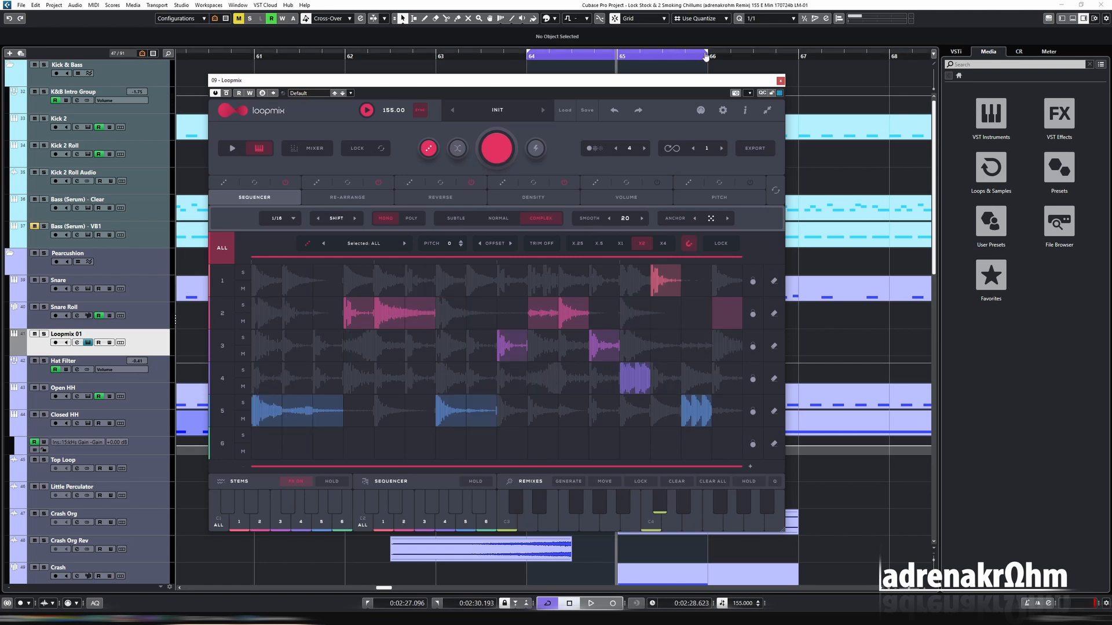
drag(707, 53, 618, 55)
key(space)
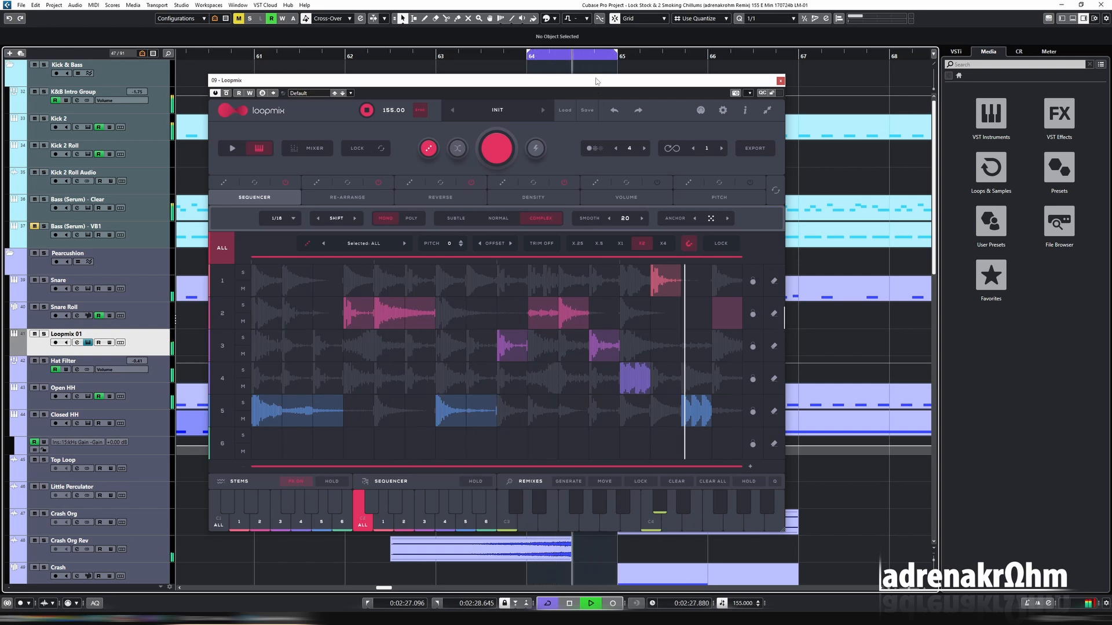
click(494, 152)
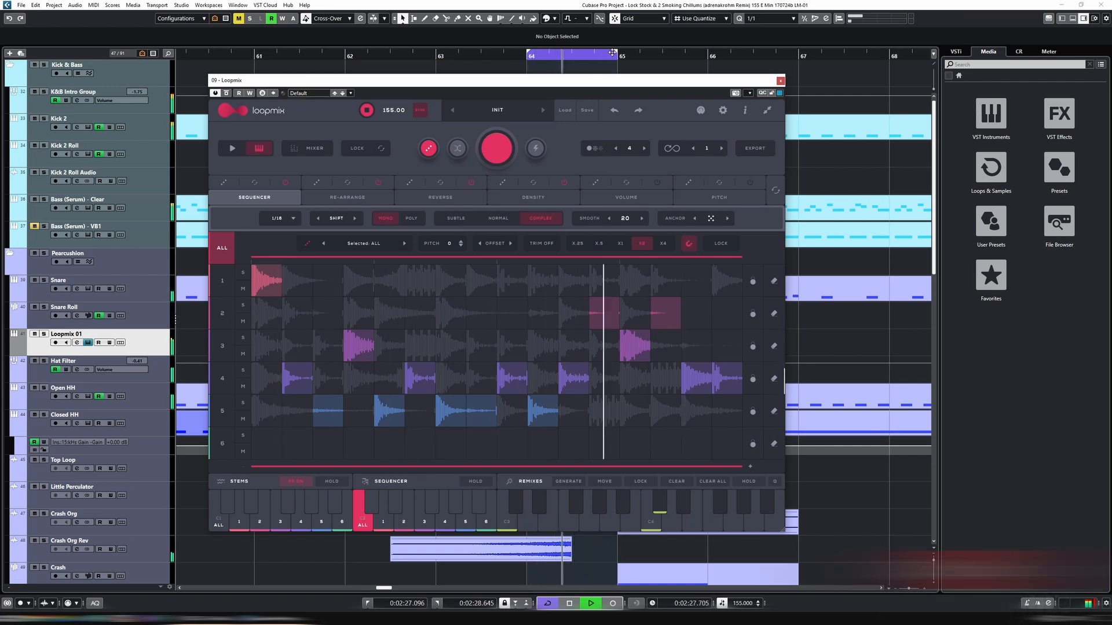
Widen the cycle range to bars 63 to 66 and play the new remix within the transition.
key(space)
drag(616, 54, 703, 55)
click(440, 58)
key(space)
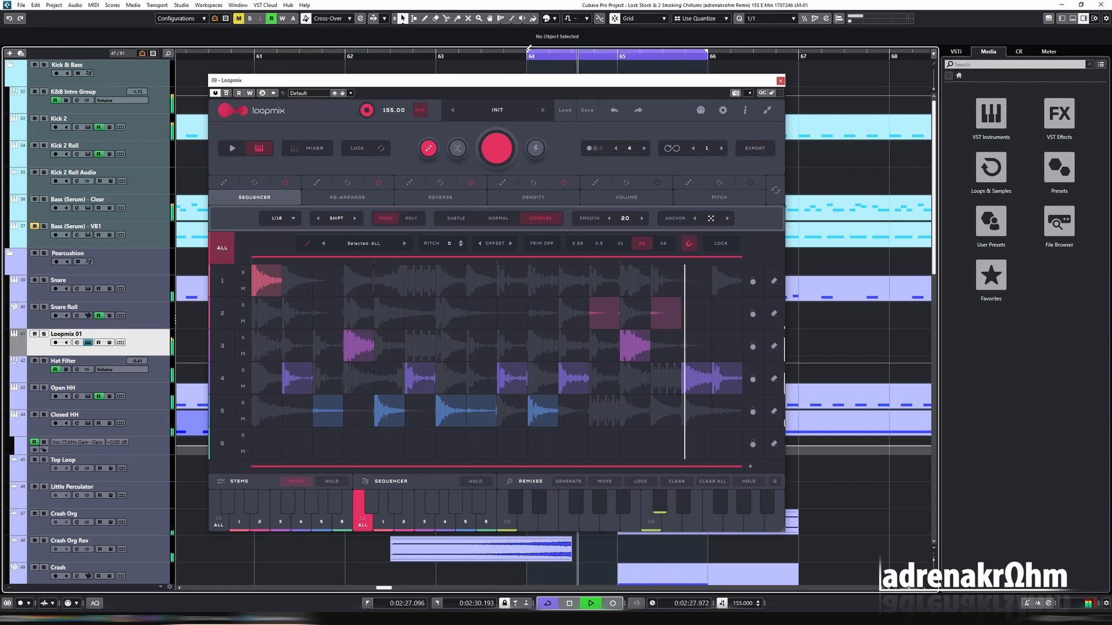
drag(528, 53, 435, 54)
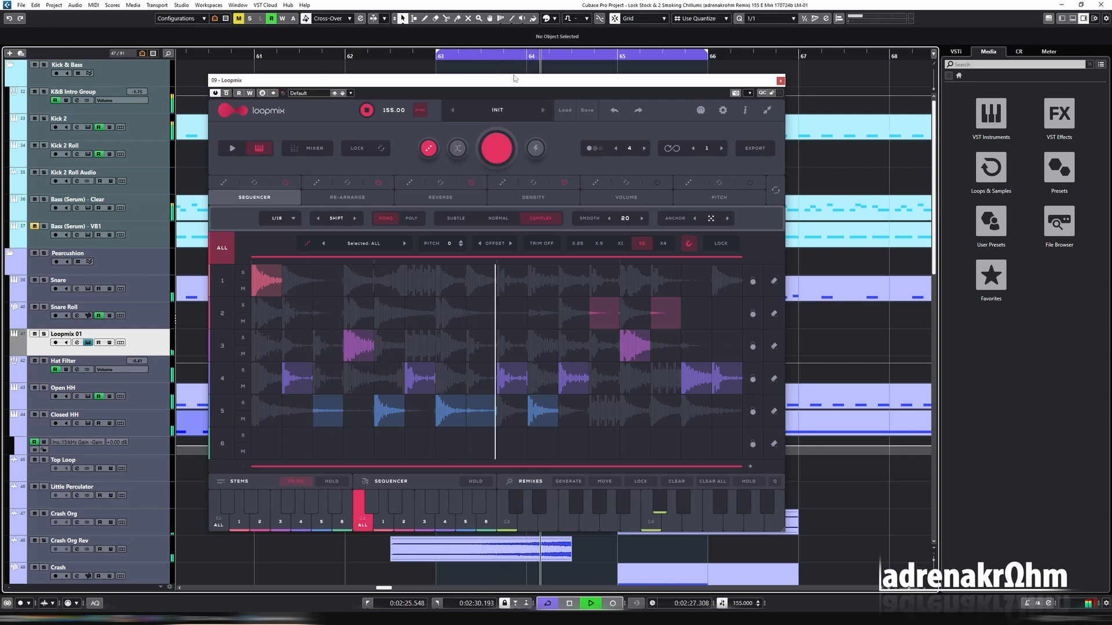
key(space)
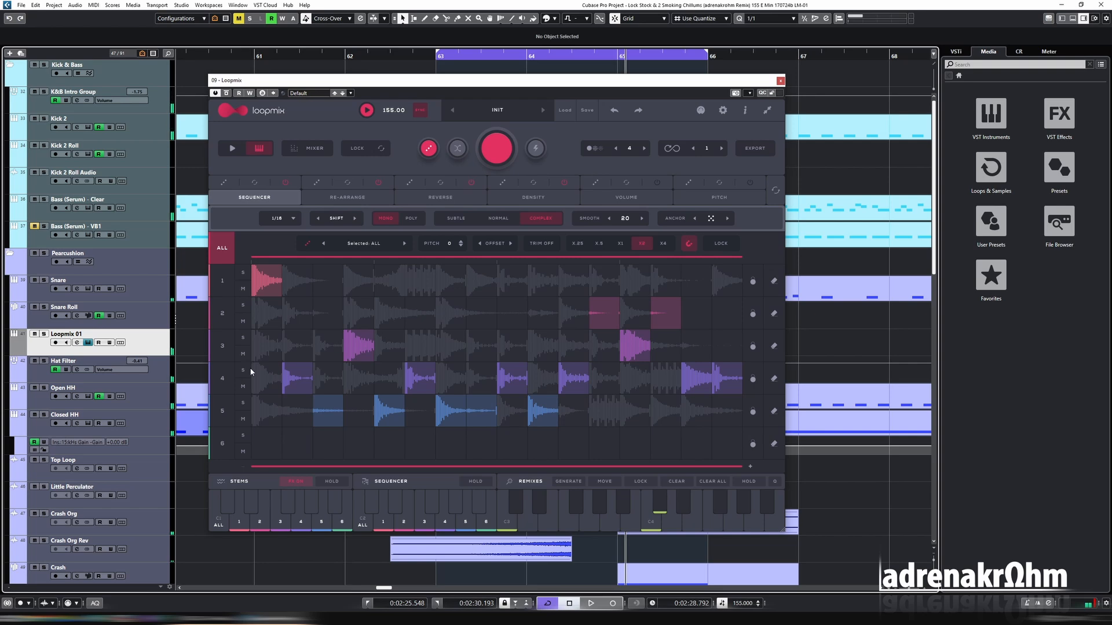
Pan stem 2 to L11, center stem 4 and pan stem 5 to R9 in the Loopmix mixer, and play the transition.
click(314, 149)
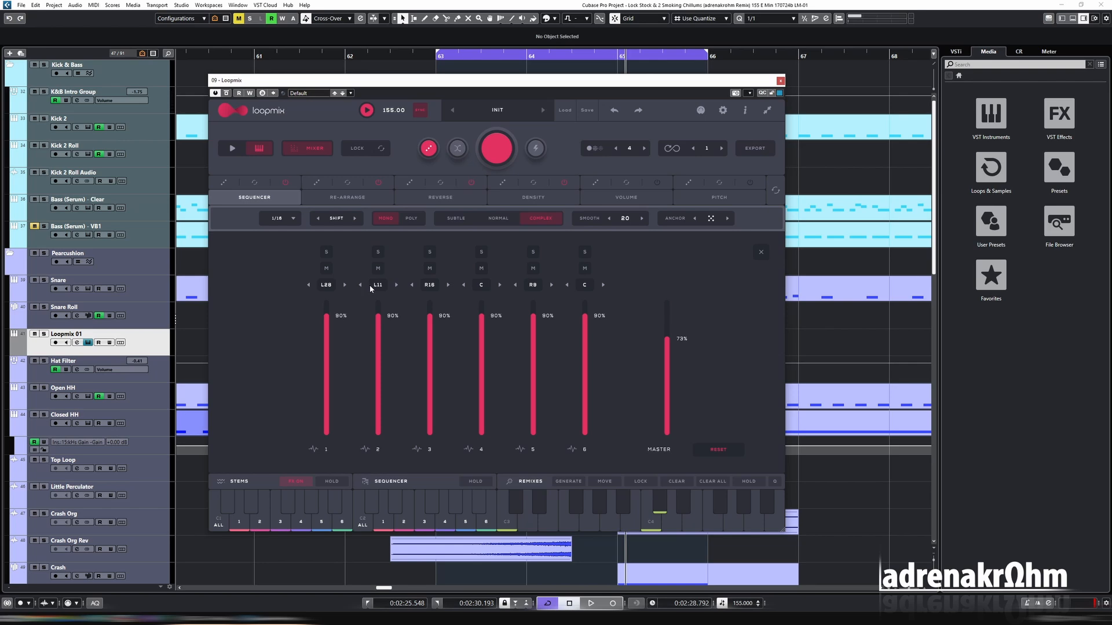
click(307, 148)
key(space)
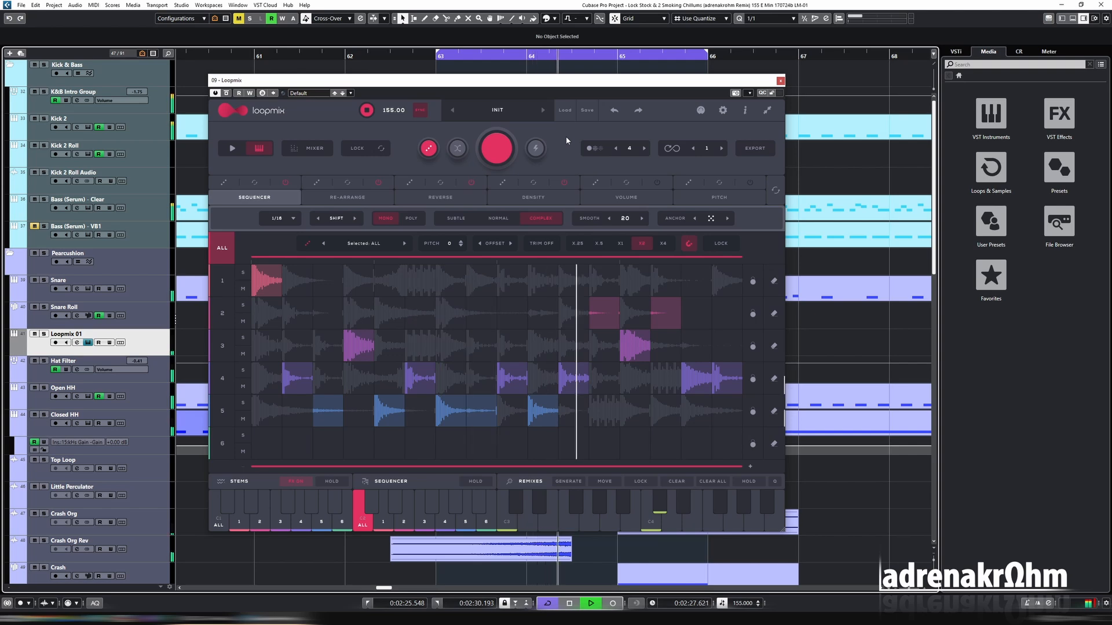
key(space)
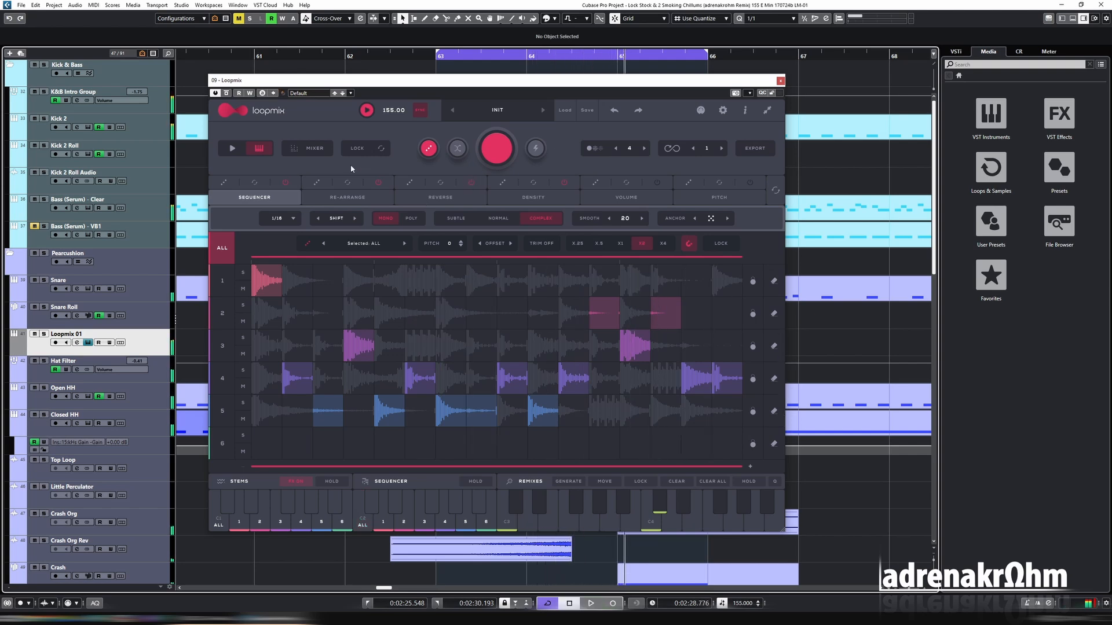
Check the Loopmix mixer settings once more and play the finished fill from bar 63.
click(314, 148)
click(304, 149)
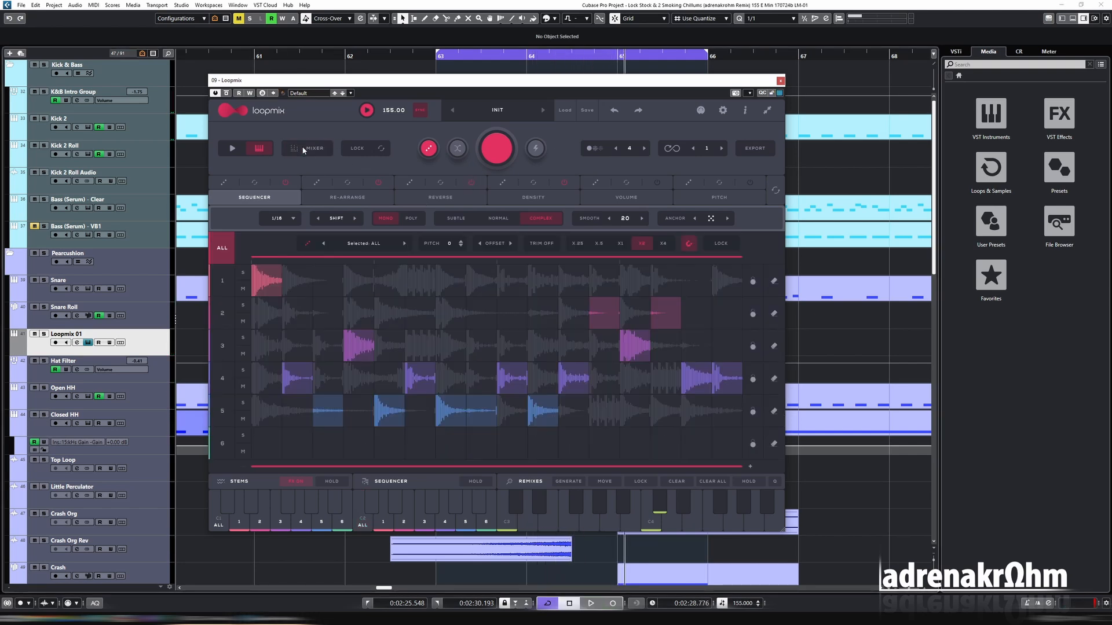
click(434, 59)
key(space)
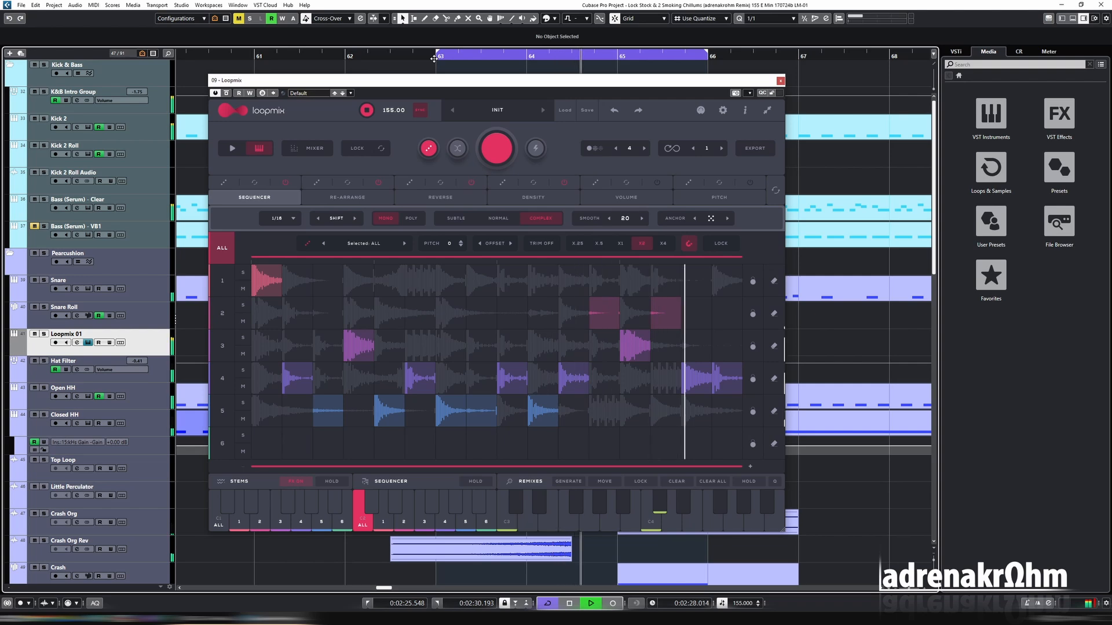
key(space)
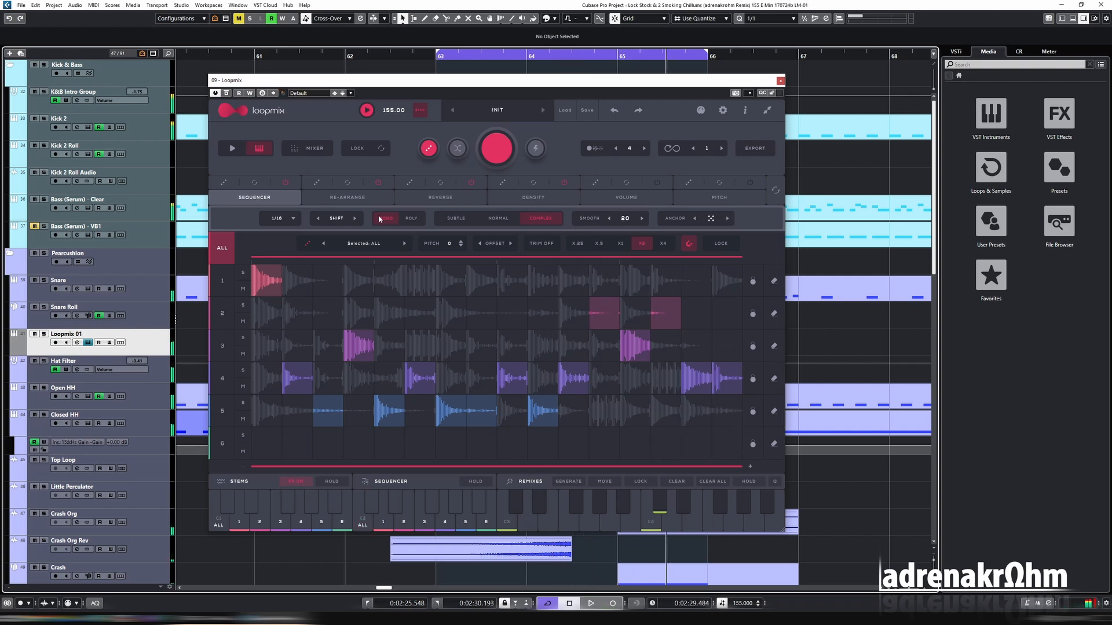